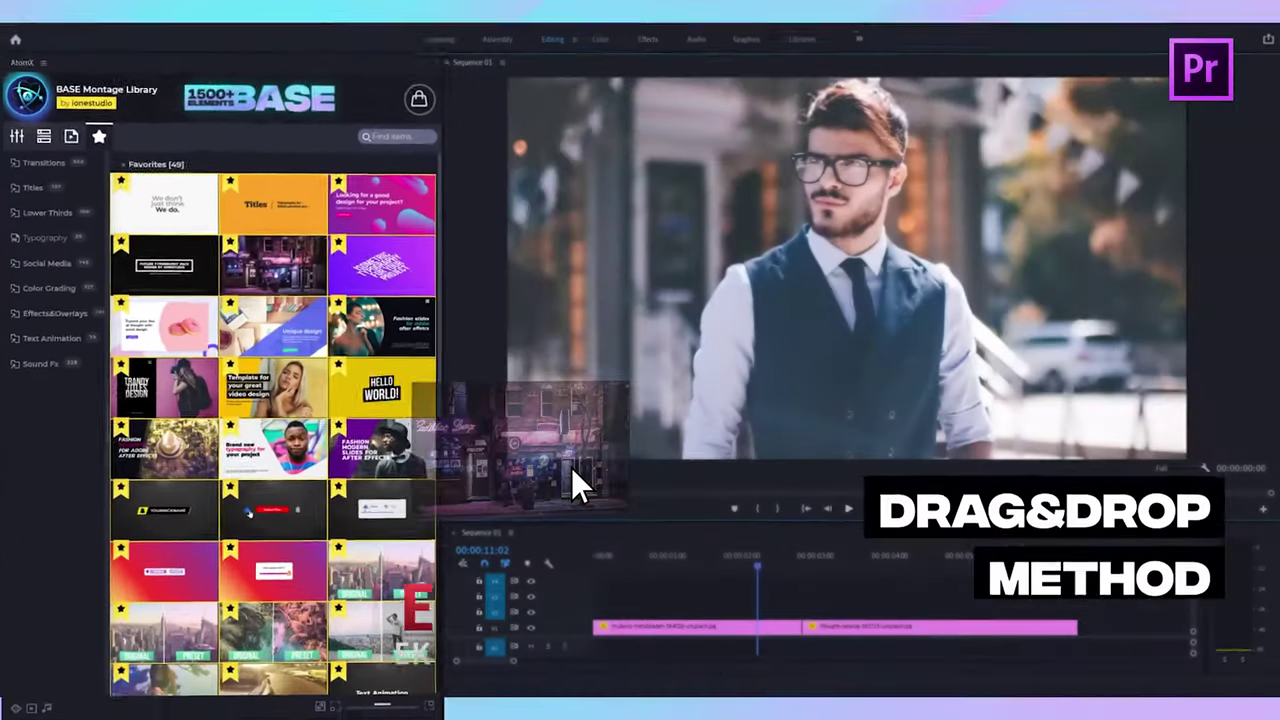
# Drop a BASE library transition onto the cut between the two street photos
pyautogui.moveTo(571, 467); pyautogui.dragTo(628, 575)
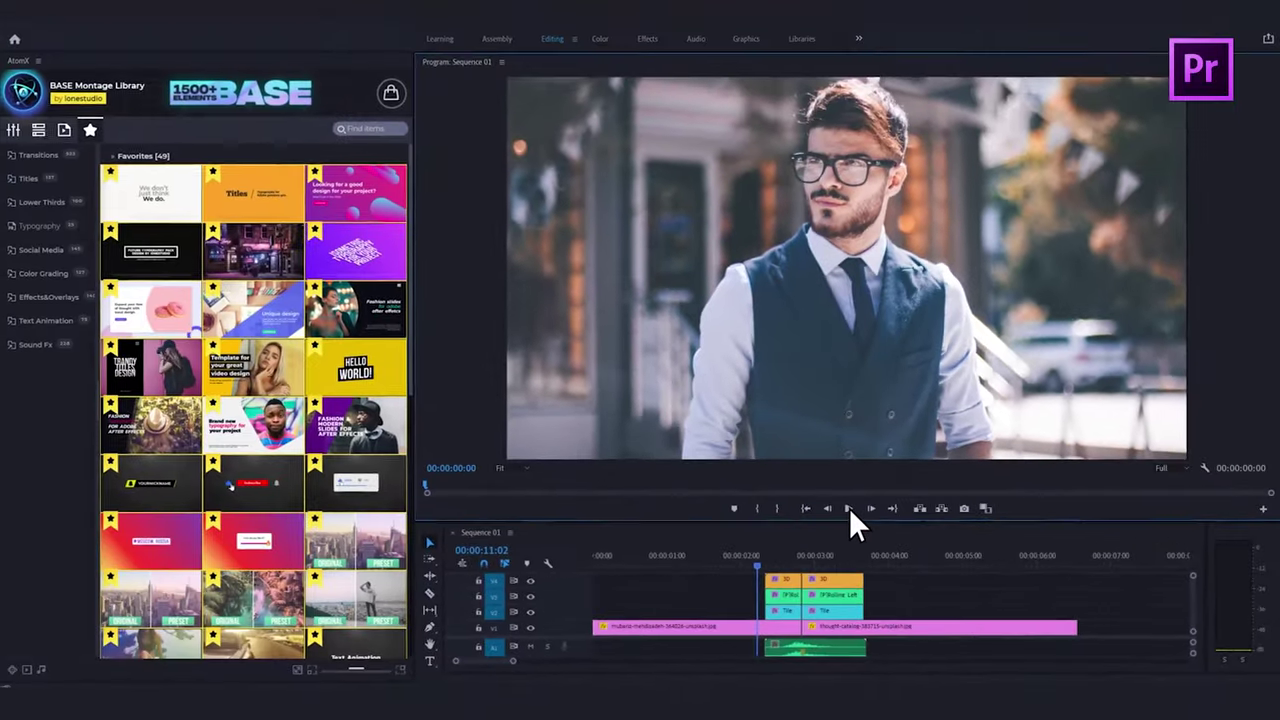
pyautogui.click(645, 465)
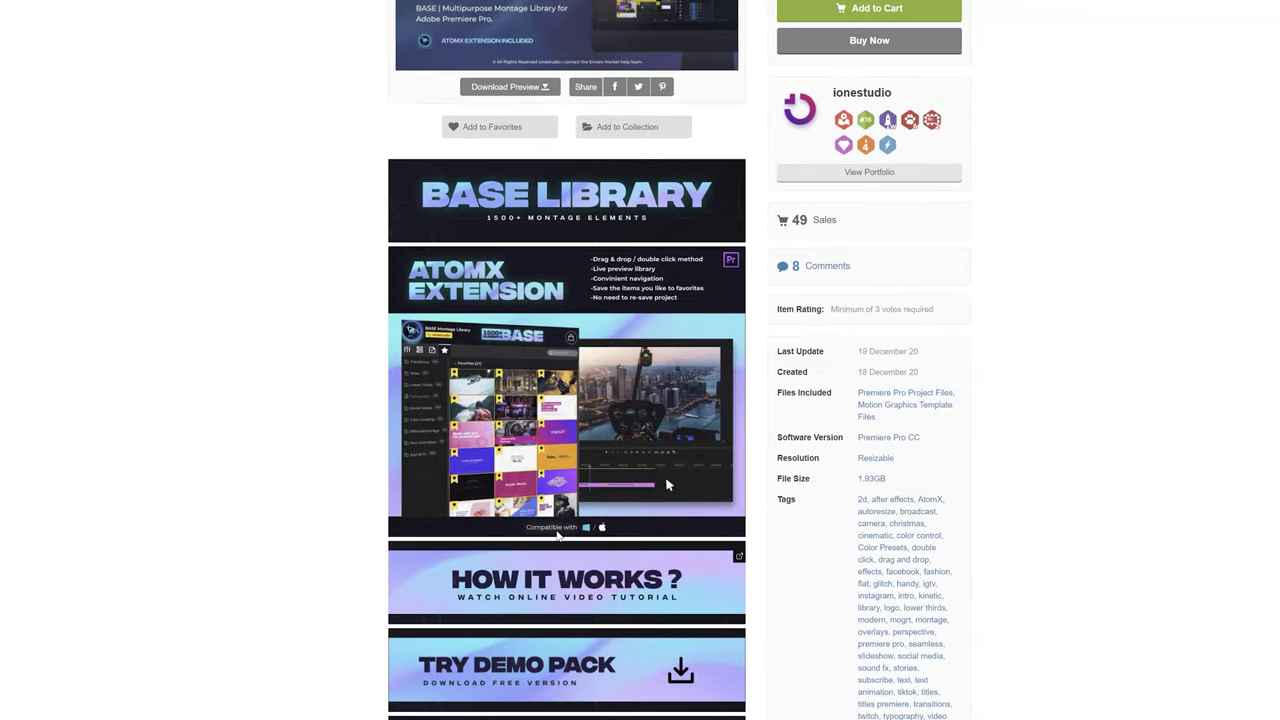
pyautogui.scroll(-2, 600, 500)
pyautogui.scroll(-2, 556, 529)
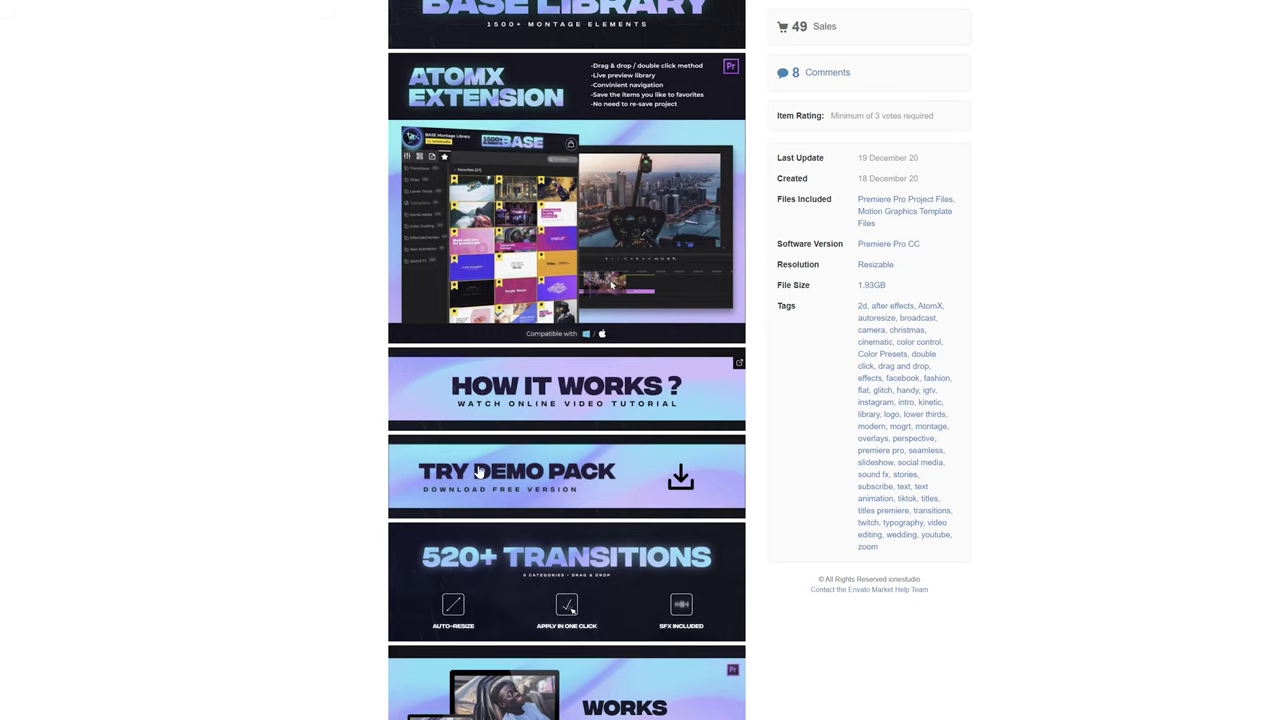
pyautogui.scroll(2, 478, 471)
pyautogui.scroll(-2, 500, 475)
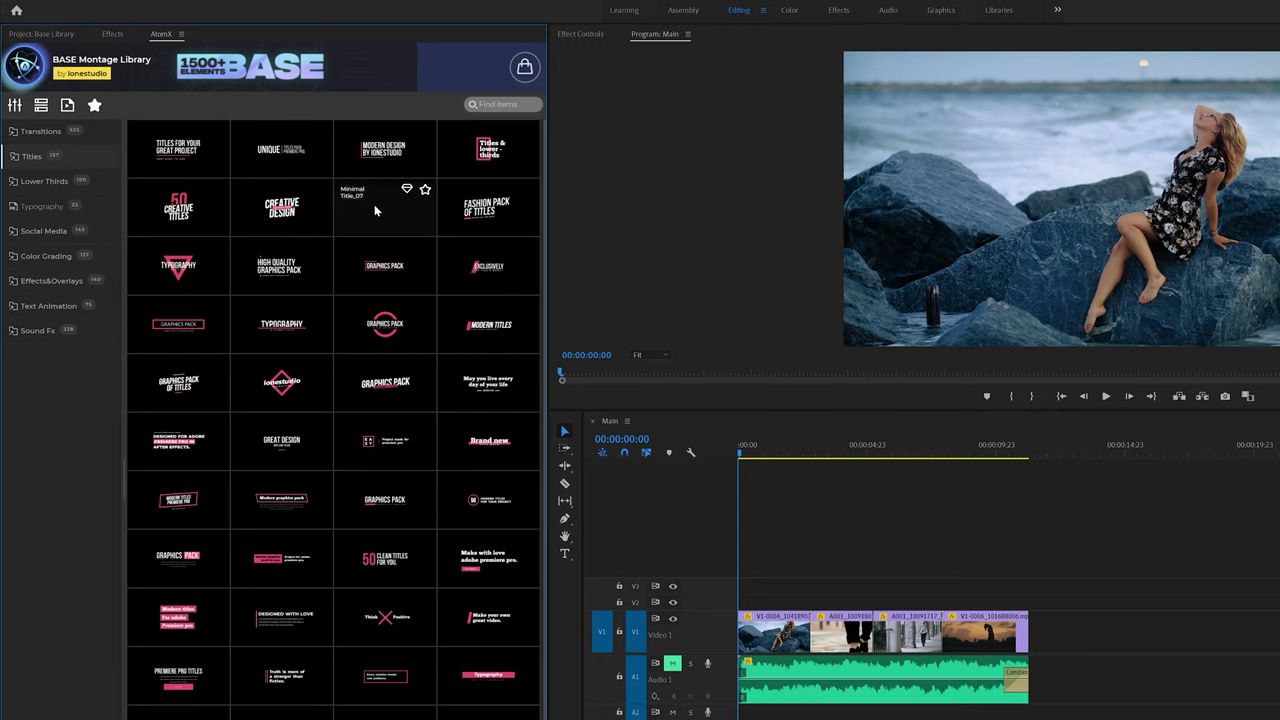
# Insert the Minimal Title_09 typography title from the AtomX Titles list over the beach clip
pyautogui.scroll(-1, 376, 210)
pyautogui.click(187, 231)
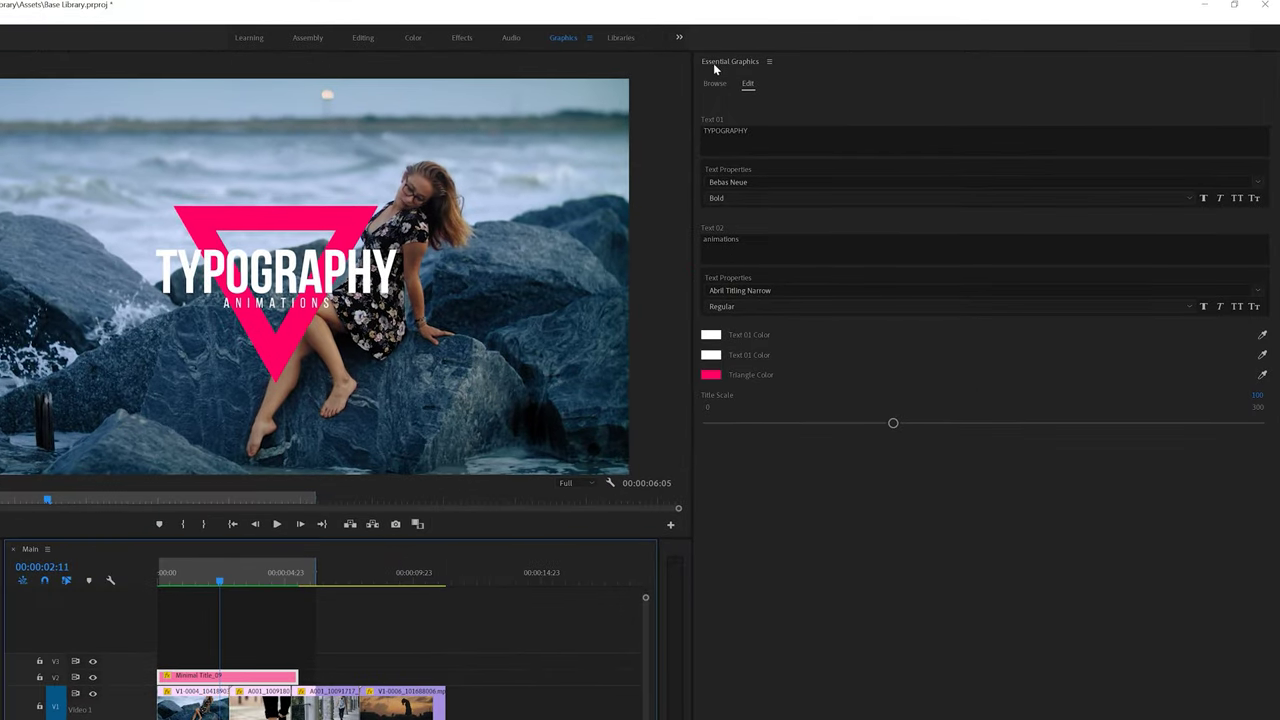
# Change the title text to SONDUCK REVIEW and recolour the triangle teal 3E7683
pyautogui.doubleClick(750, 131)
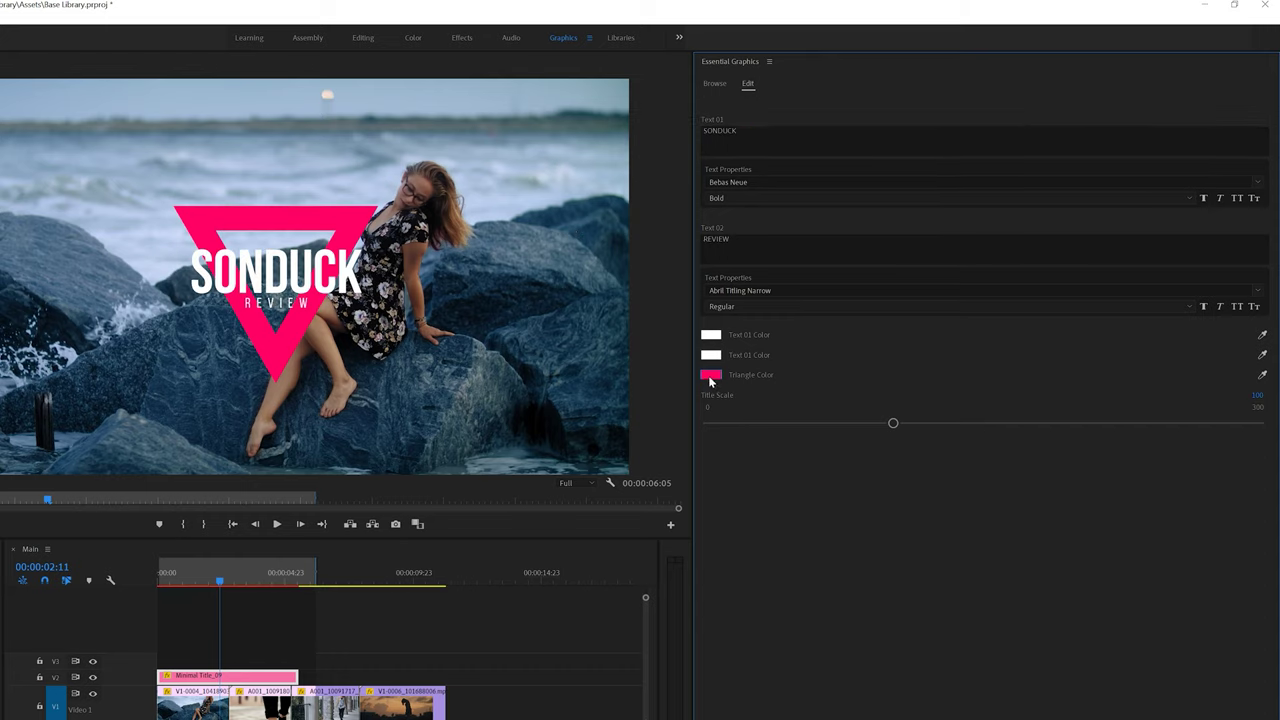
pyautogui.click(710, 374)
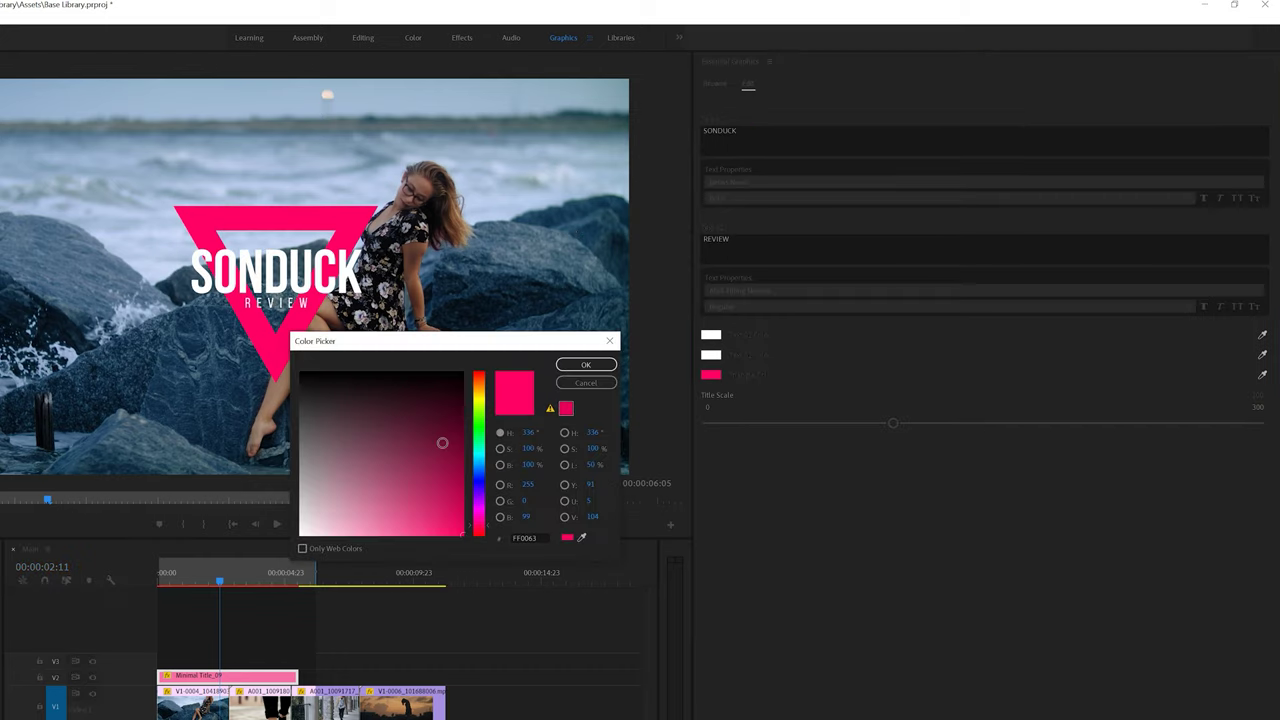
pyautogui.click(385, 455)
pyautogui.moveTo(480, 496); pyautogui.dragTo(467, 464)
pyautogui.click(586, 365)
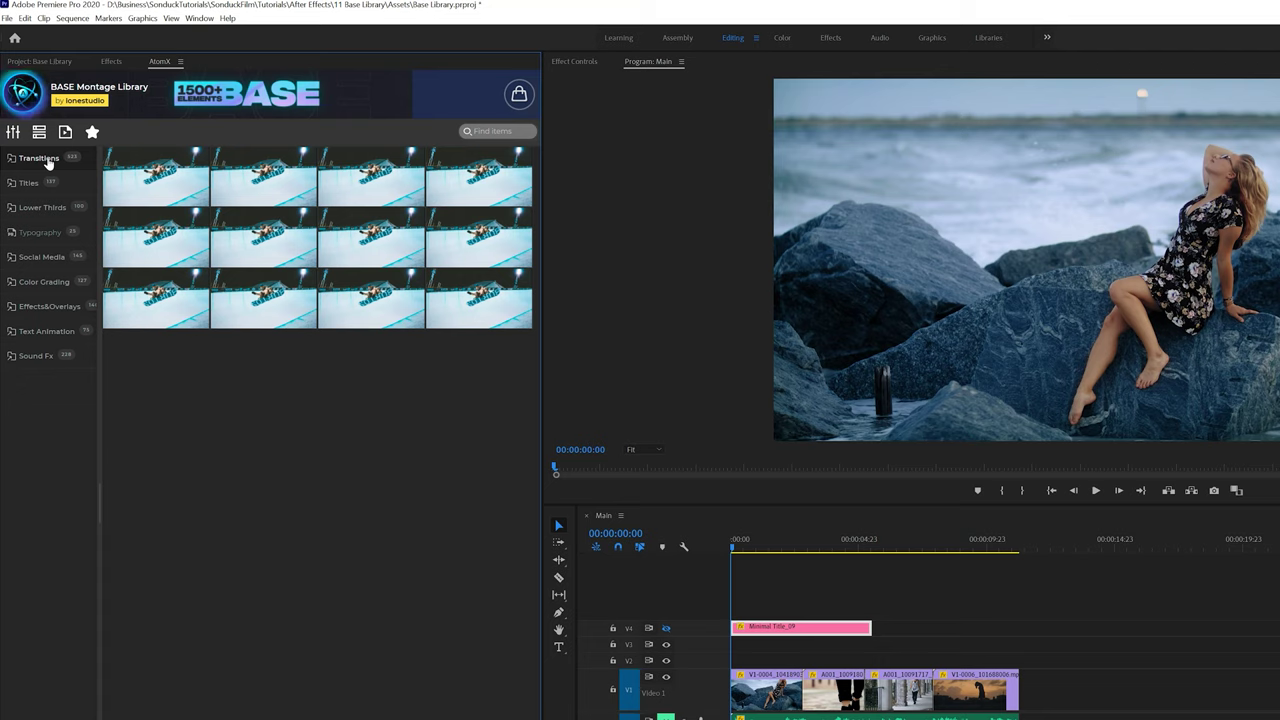
# Expand the AtomX Transitions > Zoom > Optic category to list its transitions
pyautogui.click(47, 162)
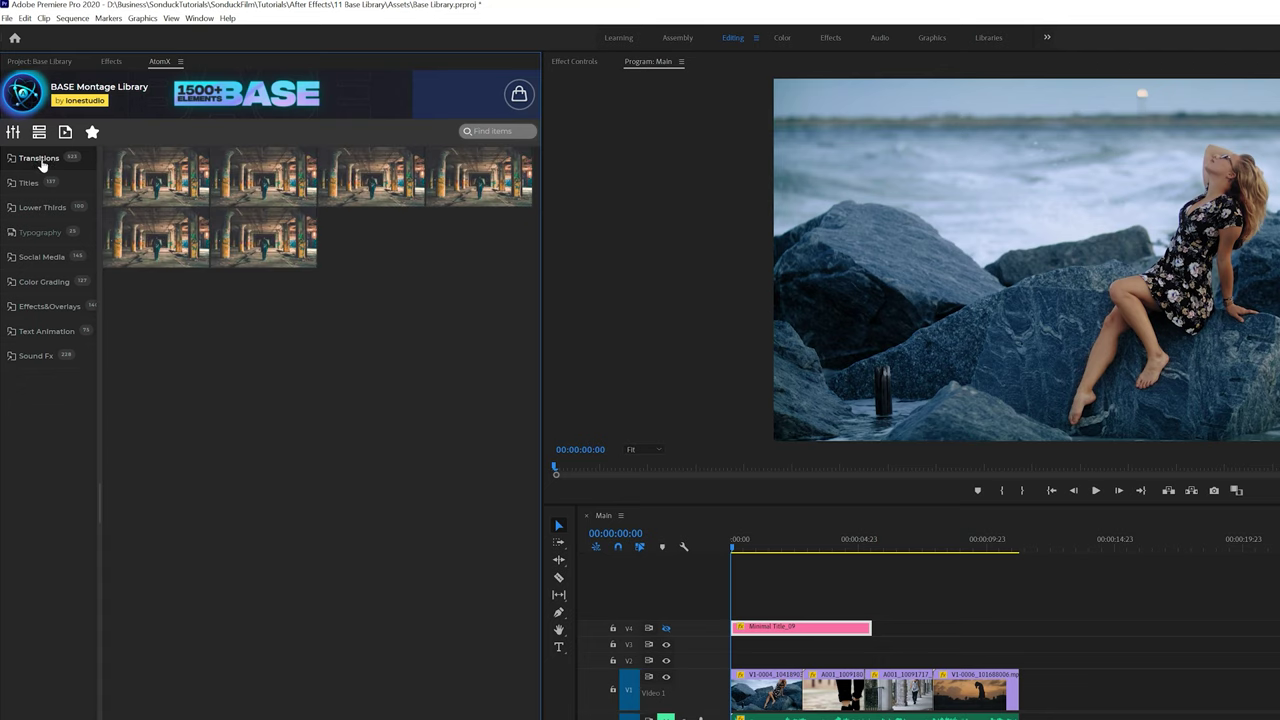
pyautogui.click(42, 162)
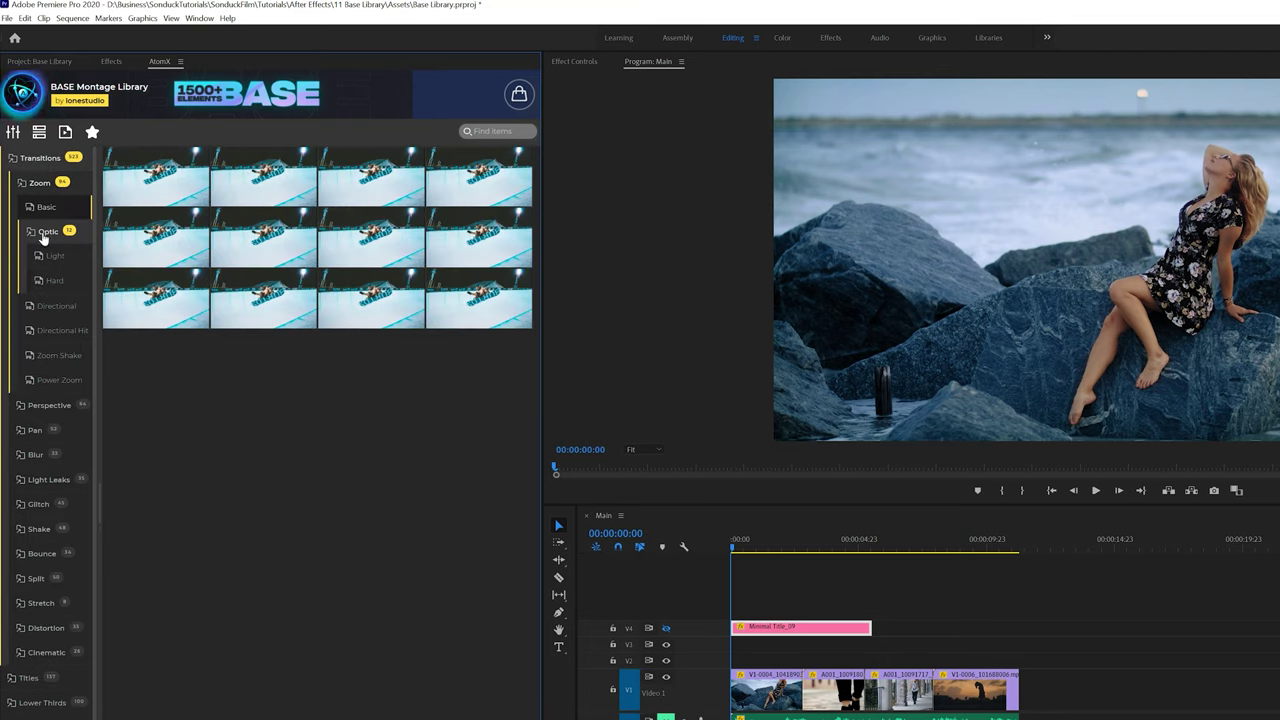
pyautogui.click(43, 234)
pyautogui.click(40, 185)
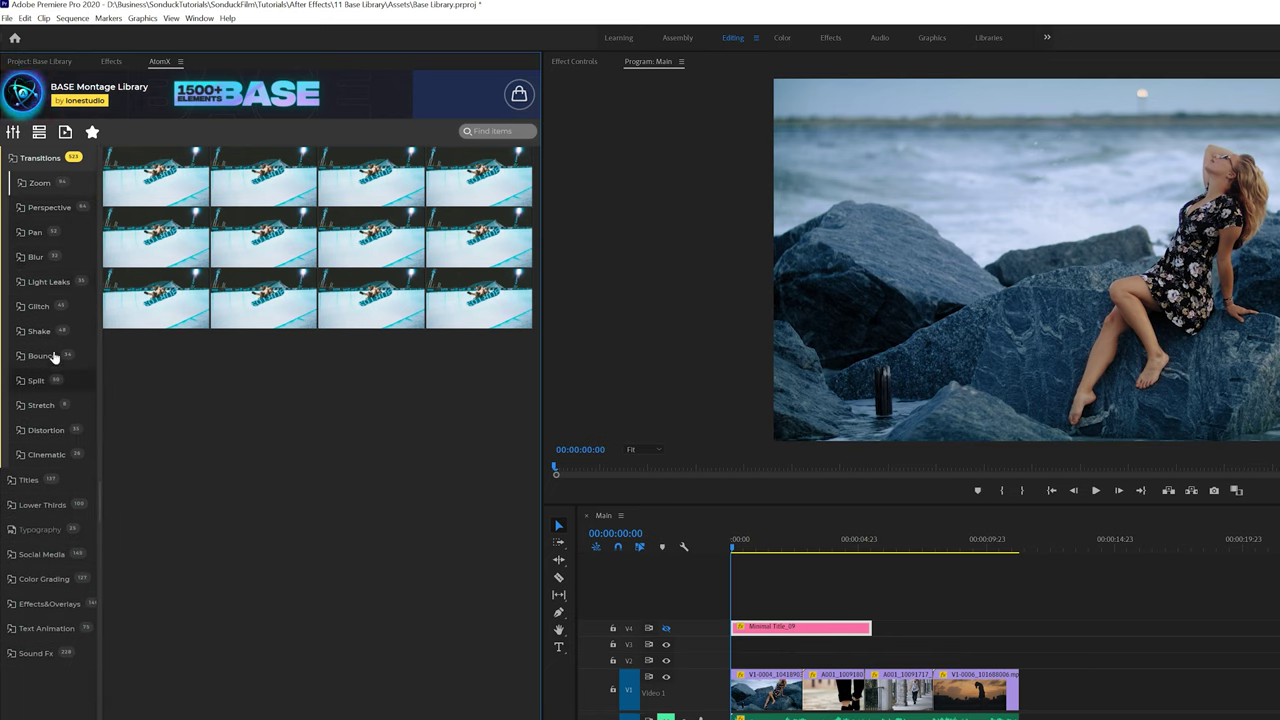
pyautogui.click(40, 185)
pyautogui.click(43, 234)
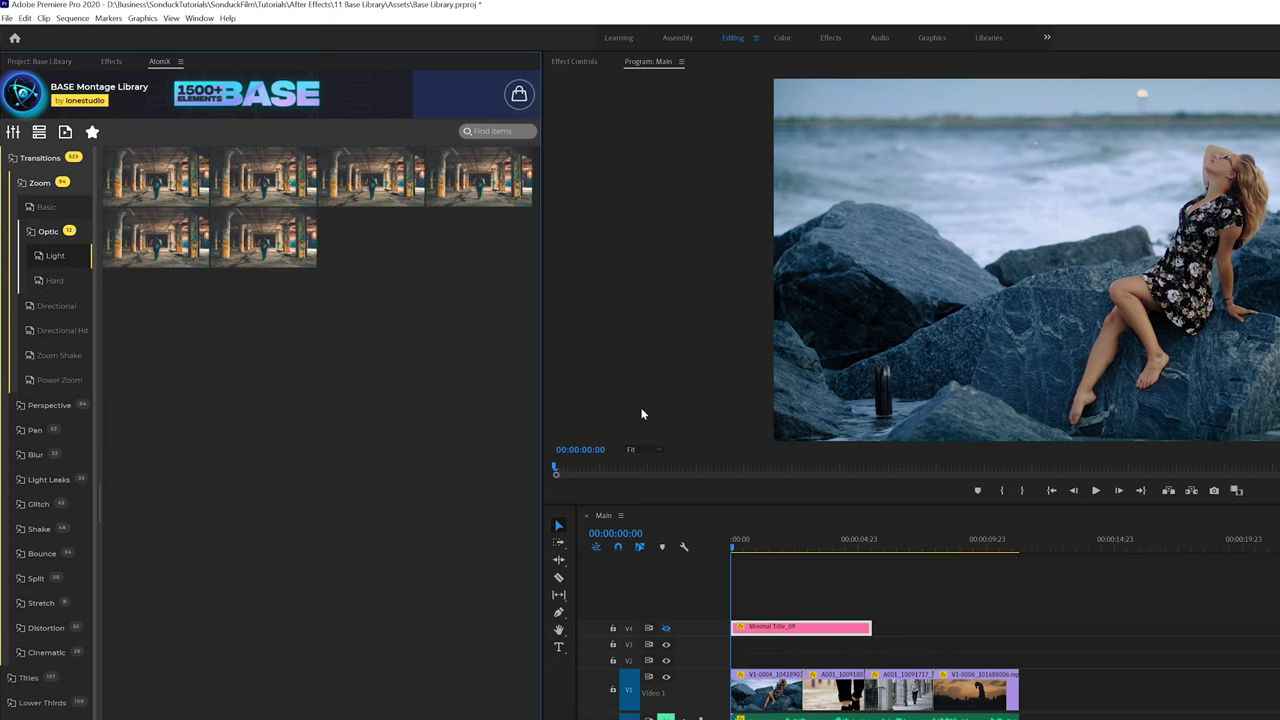
# Apply an Optic Light transition at the cut at 00:00:02:14
pyautogui.moveTo(772, 548); pyautogui.dragTo(804, 551)
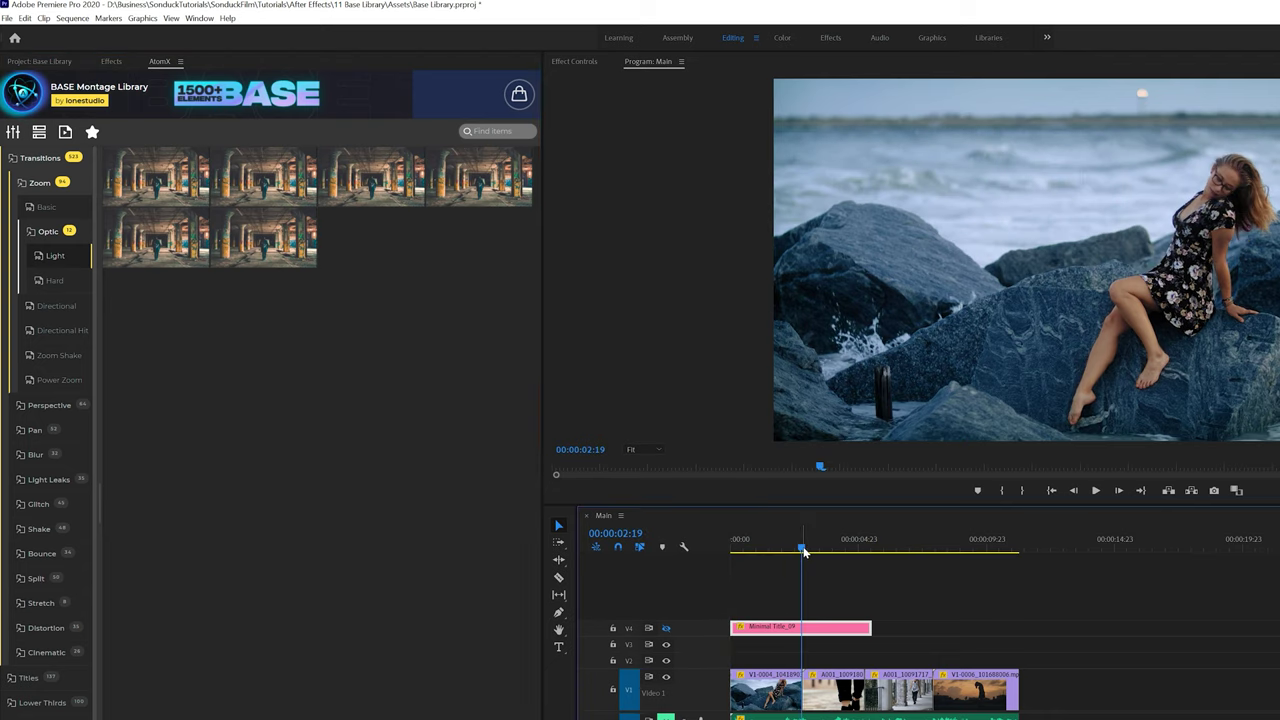
pyautogui.moveTo(806, 551); pyautogui.dragTo(797, 550)
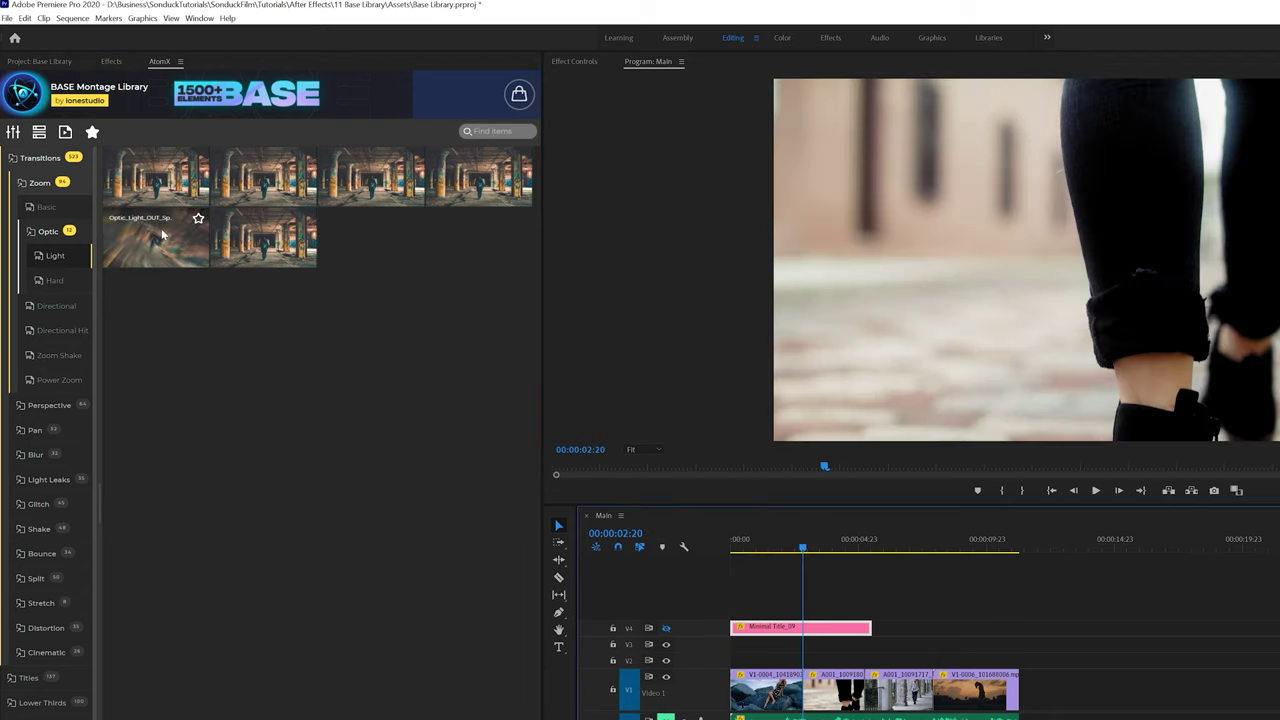
pyautogui.click(161, 230)
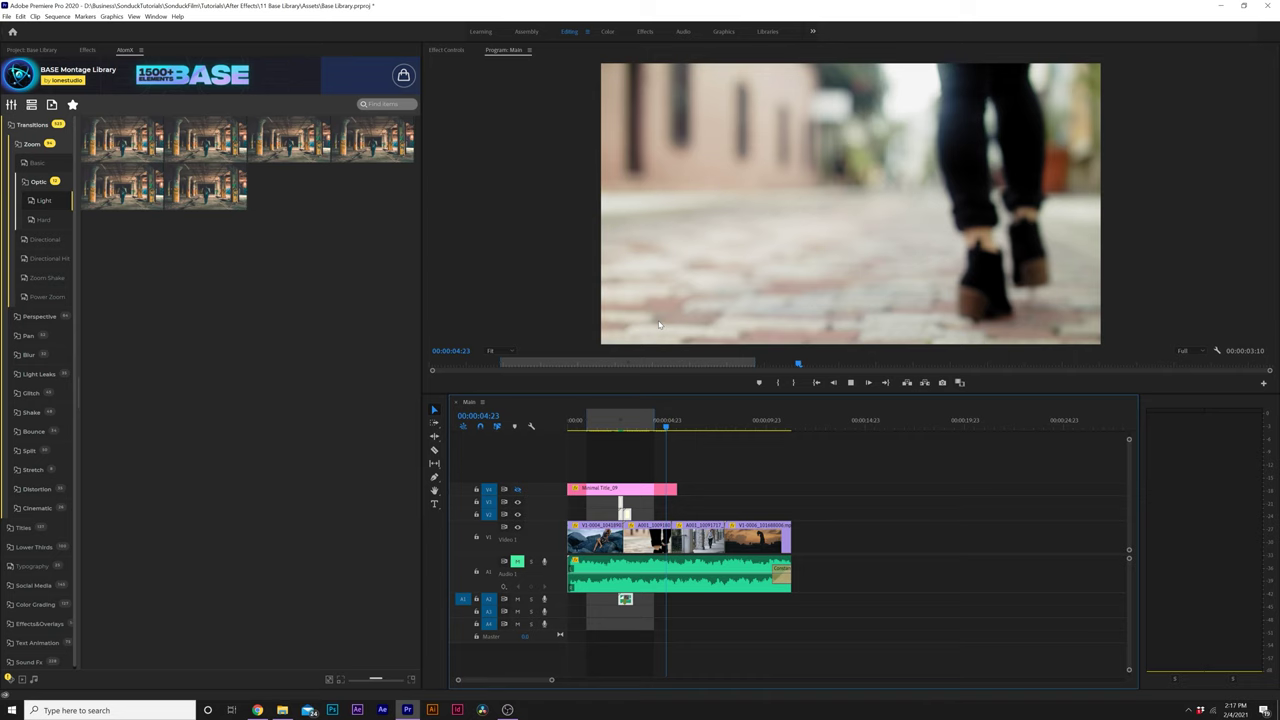
# Stop playback and apply a Bokeh light leak transition at the next cut
pyautogui.press('space')
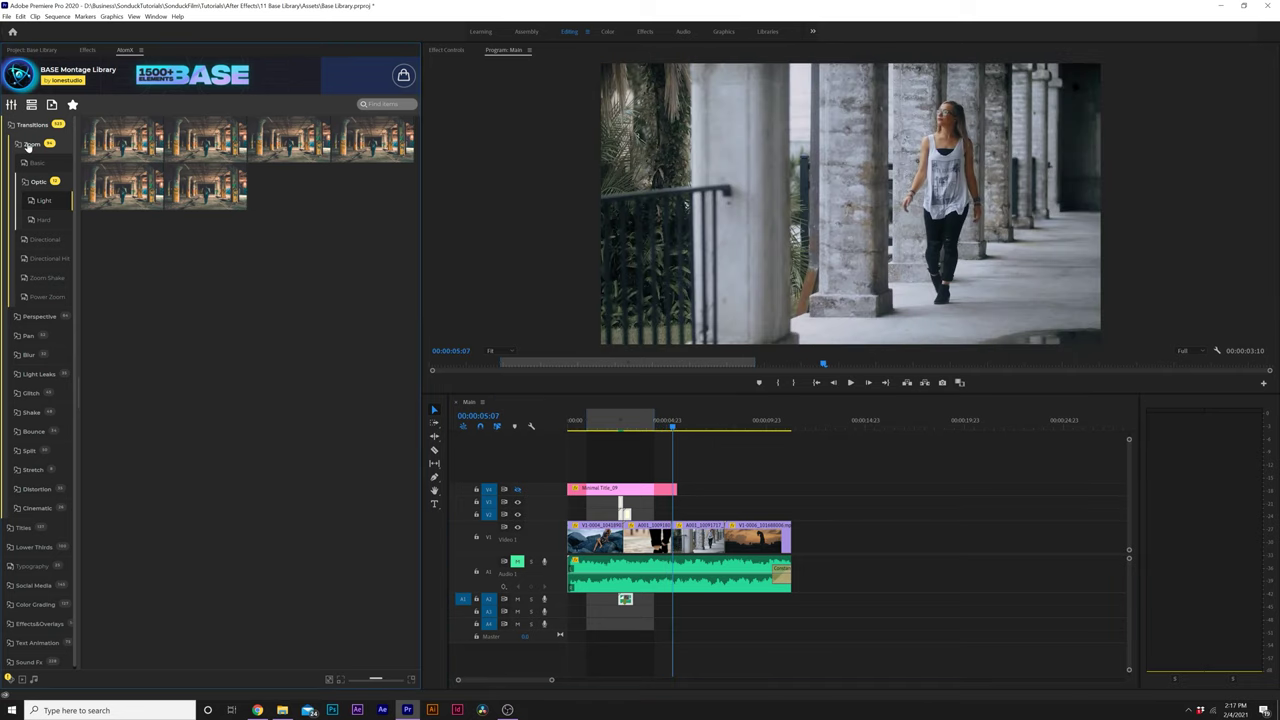
pyautogui.click(39, 373)
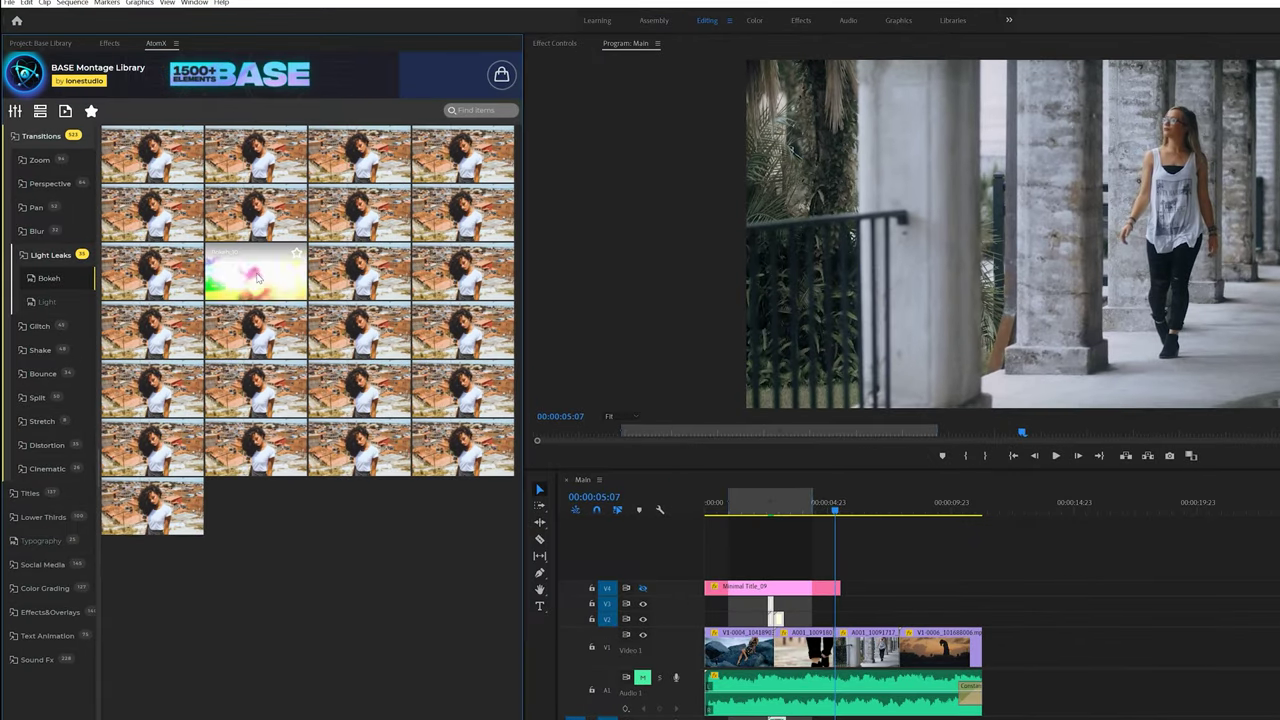
pyautogui.click(257, 283)
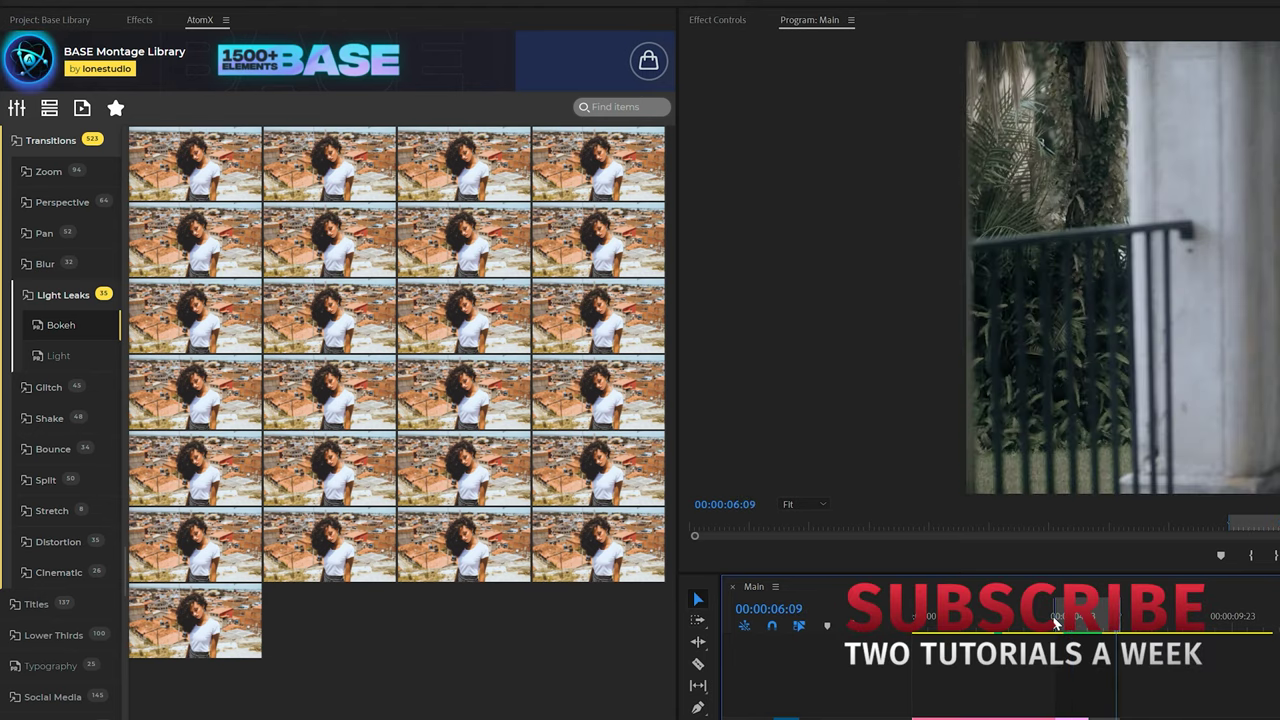
# Browse the Stretch transitions, then collapse the Transitions category
pyautogui.click(52, 510)
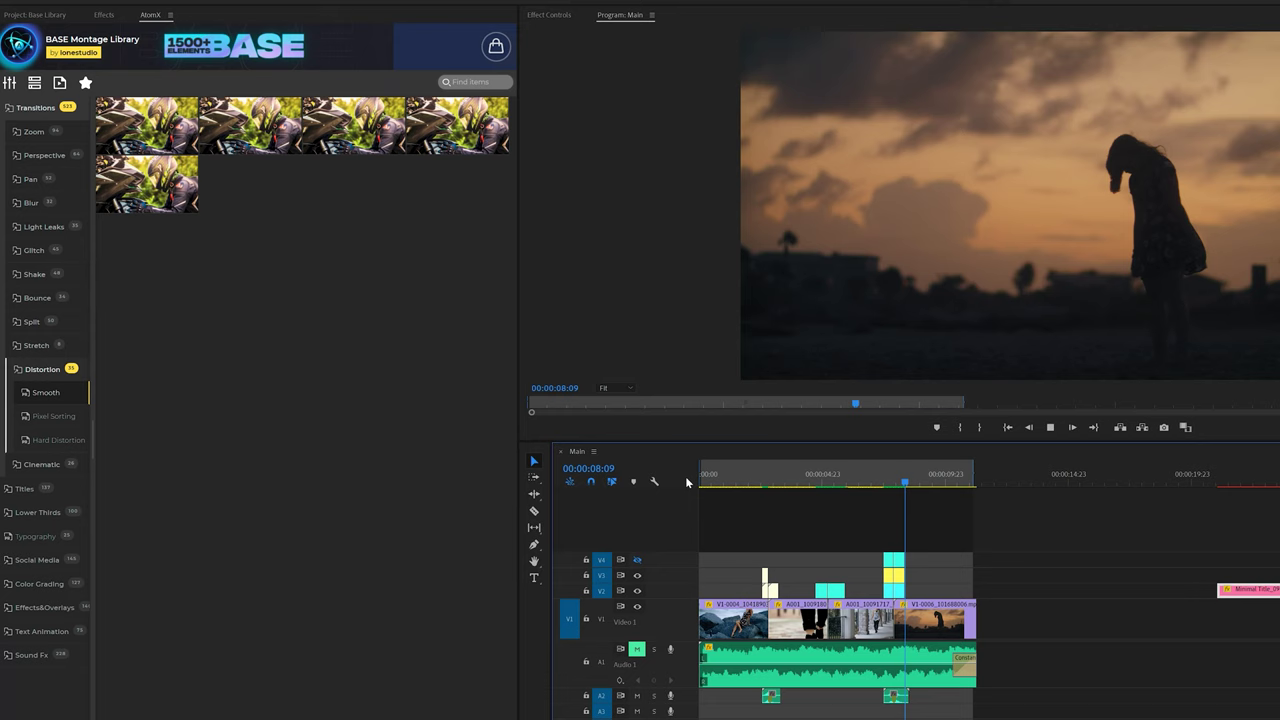
pyautogui.press('space')
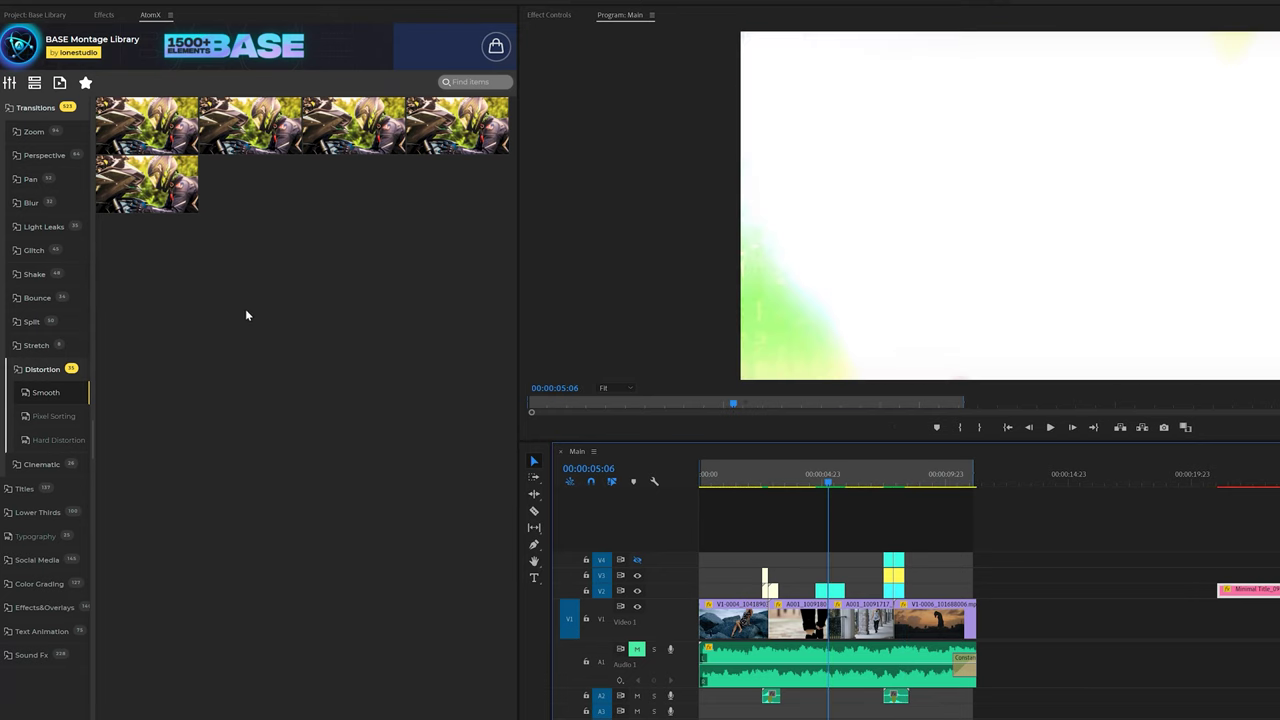
pyautogui.click(33, 108)
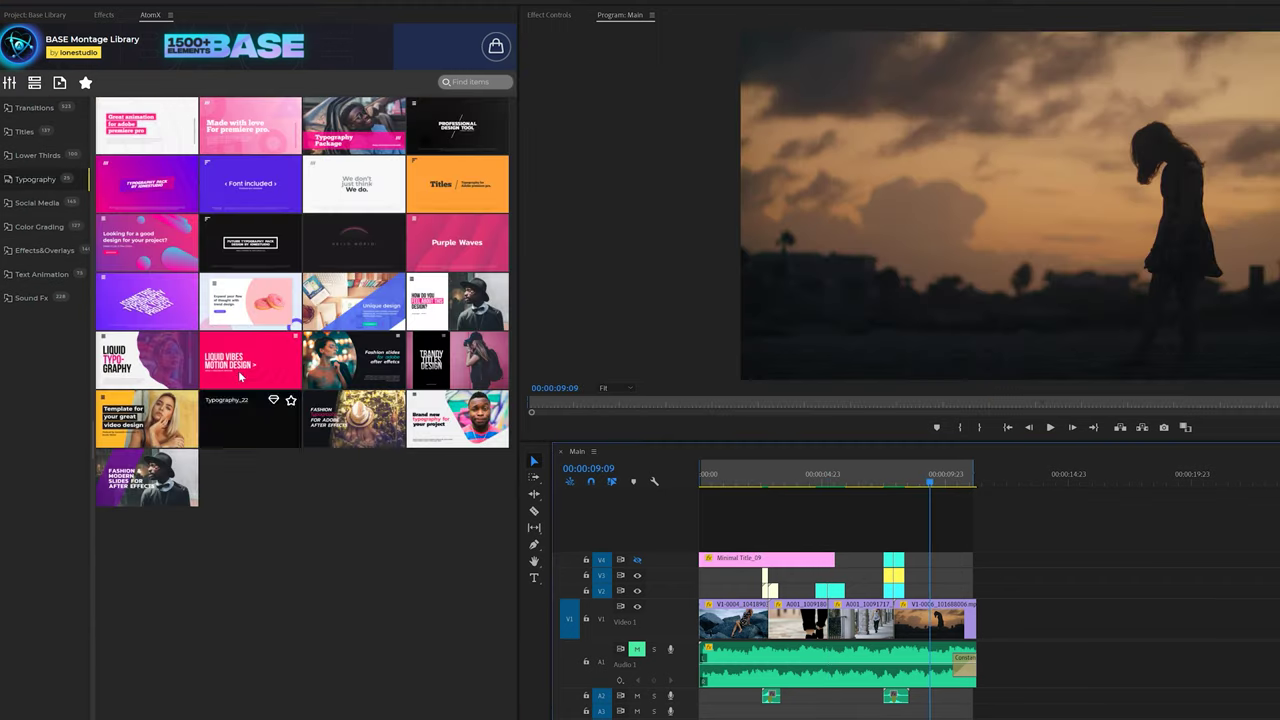
pyautogui.moveTo(293, 343)
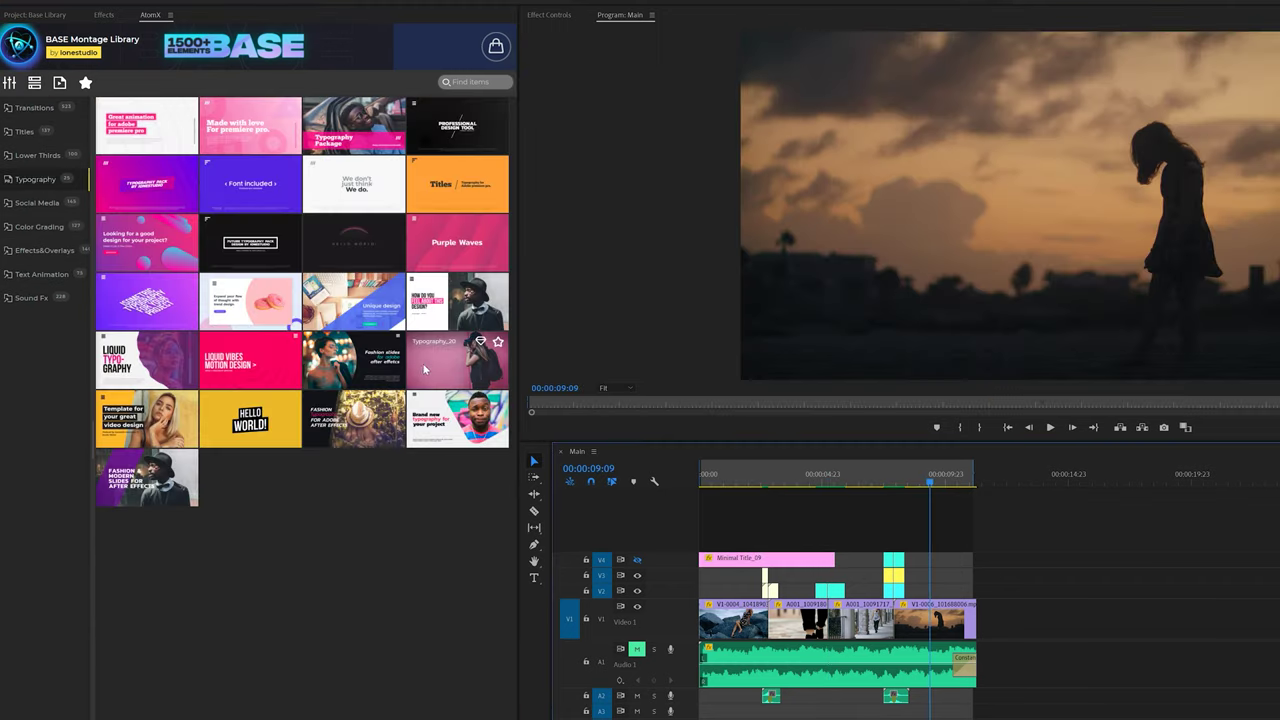
# Append the pink Typography_02 'Made with love' end screen and switch to the Graphics workspace
pyautogui.click(254, 127)
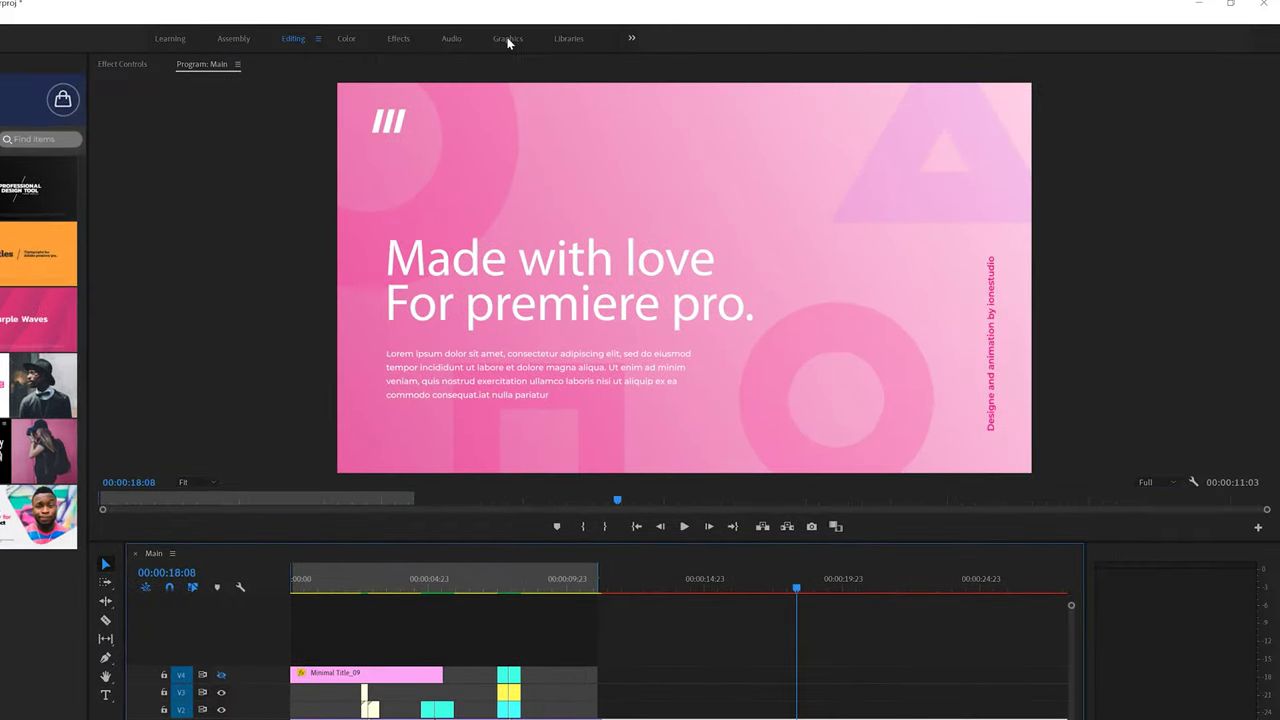
pyautogui.click(508, 40)
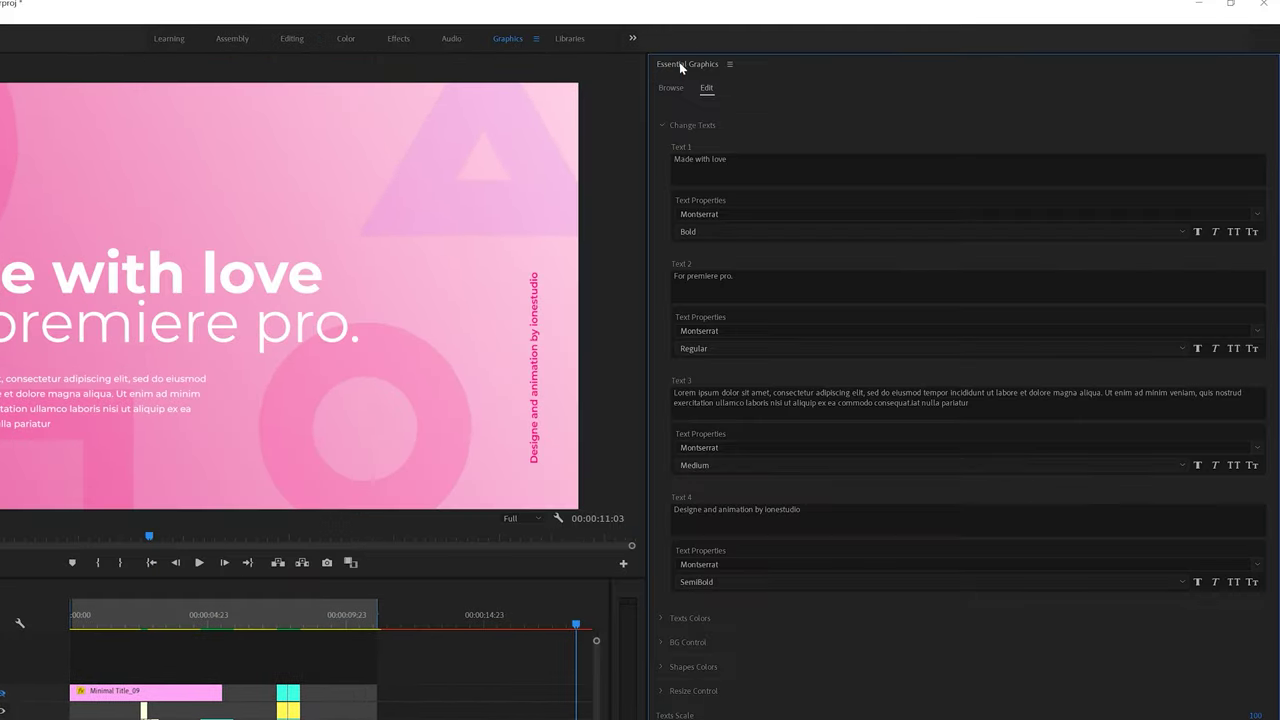
# Edit the end screen text to read SUBSCRIBE TO SONDUCKFILM and show its text colour settings
pyautogui.click(661, 125)
pyautogui.click(659, 150)
pyautogui.click(659, 150)
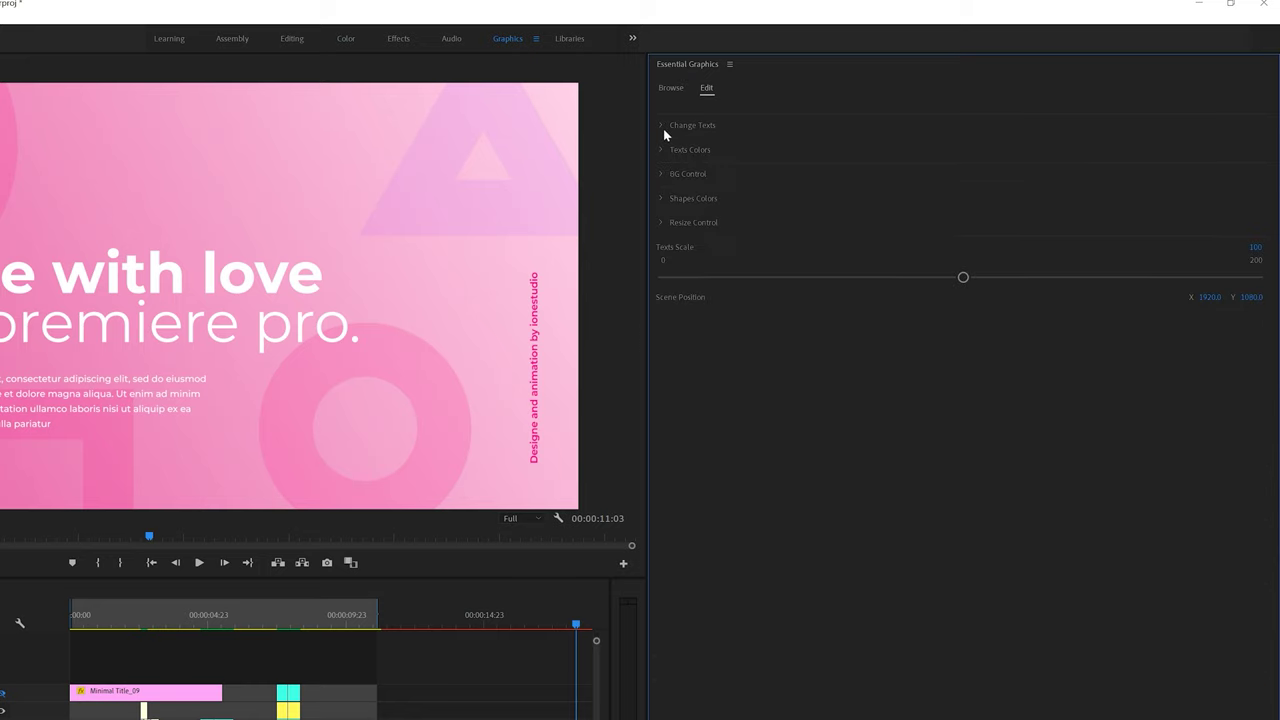
pyautogui.click(663, 126)
pyautogui.click(731, 160)
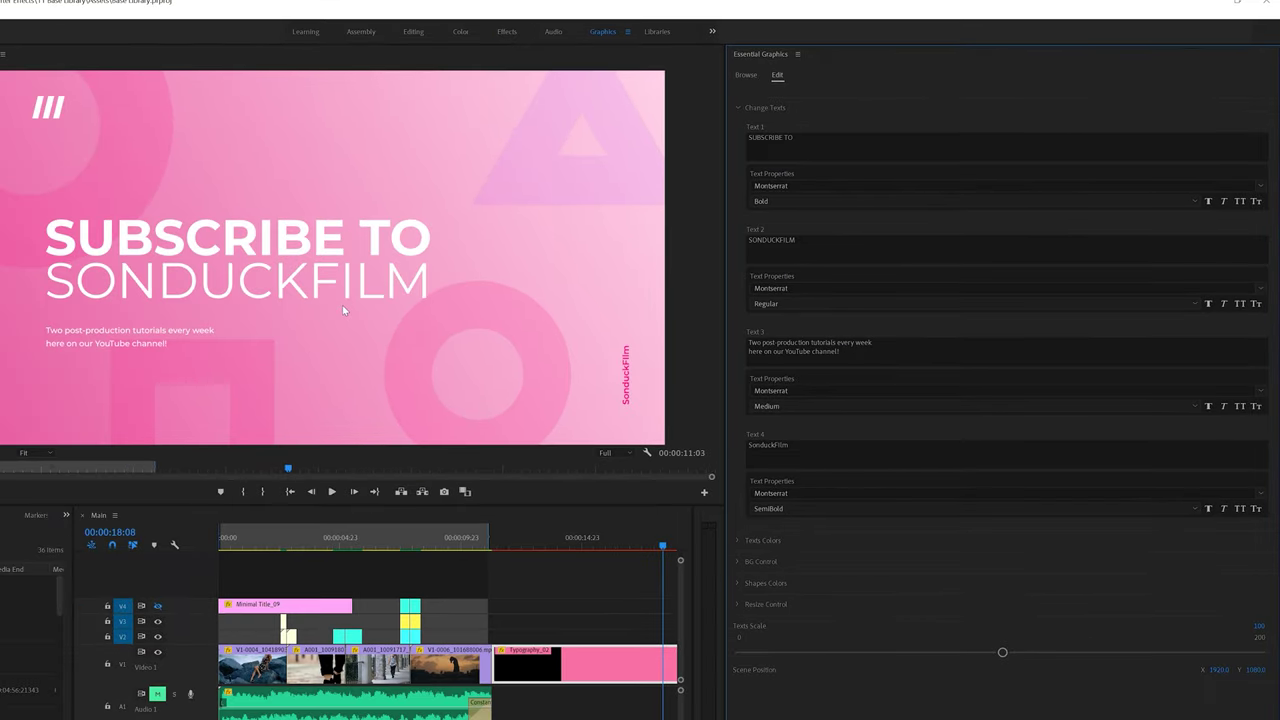
pyautogui.click(745, 541)
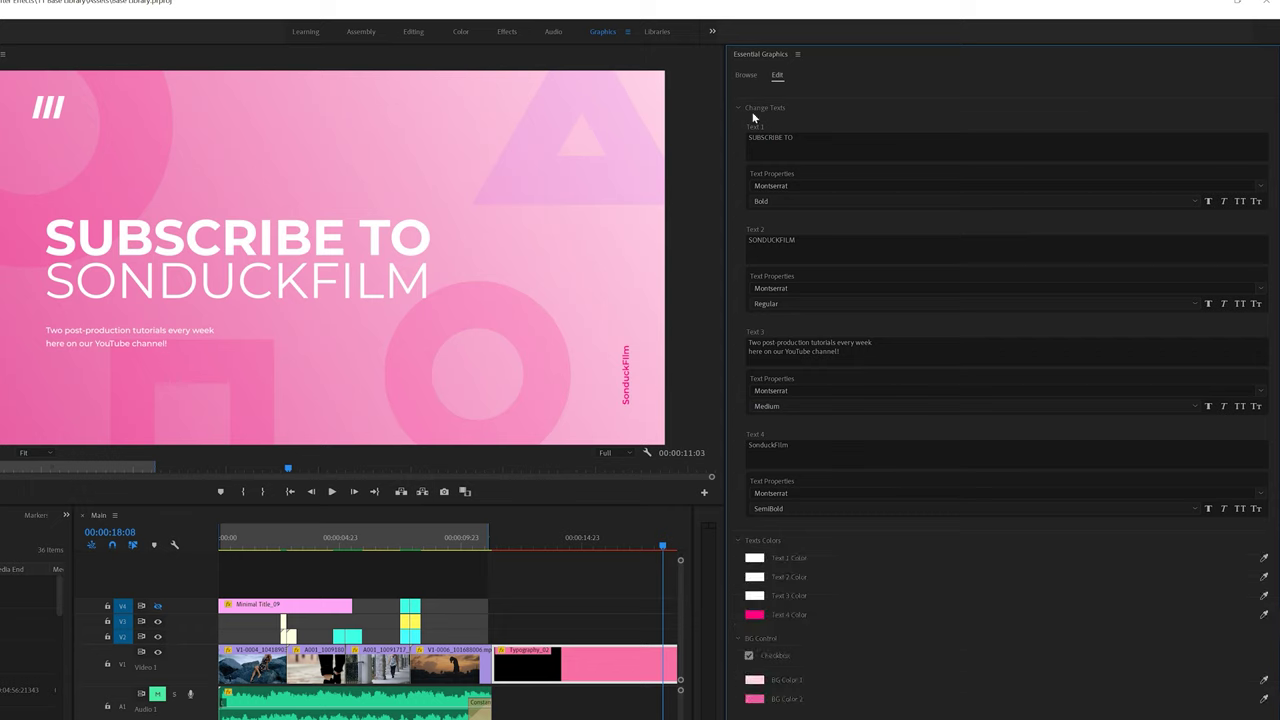
# Preview the end screen animation from its start
pyautogui.click(511, 550)
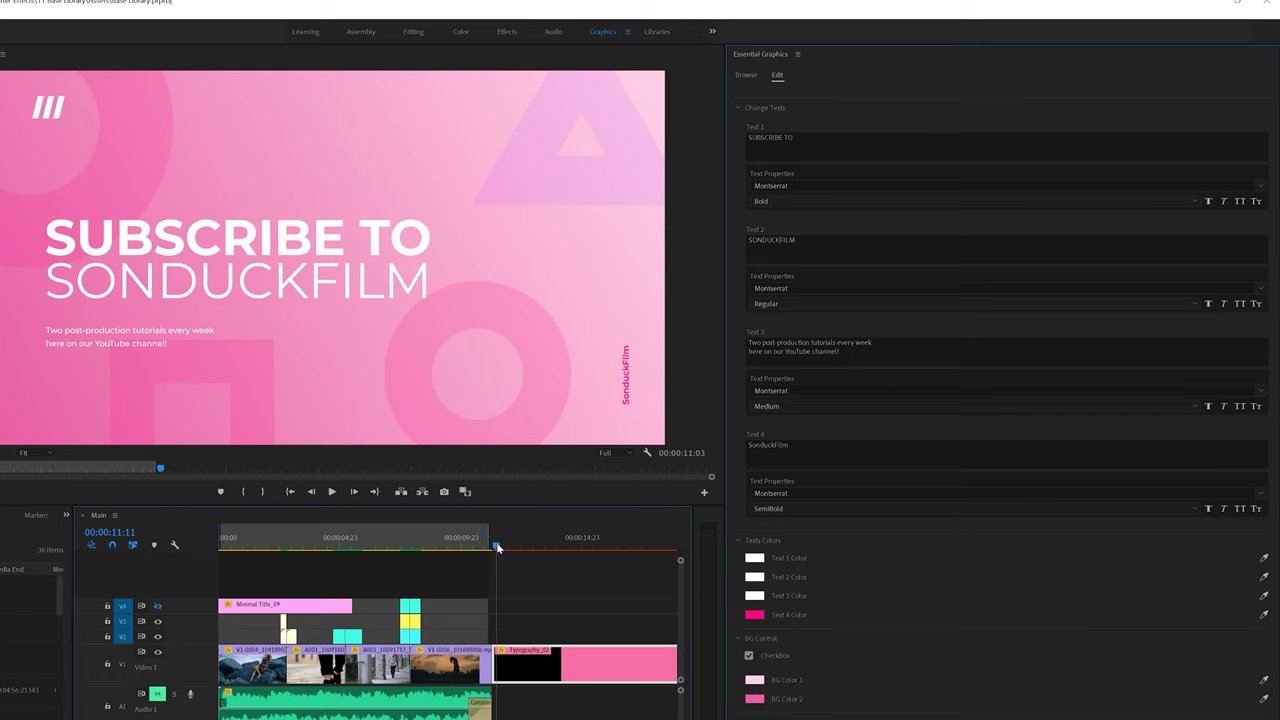
pyautogui.press('space')
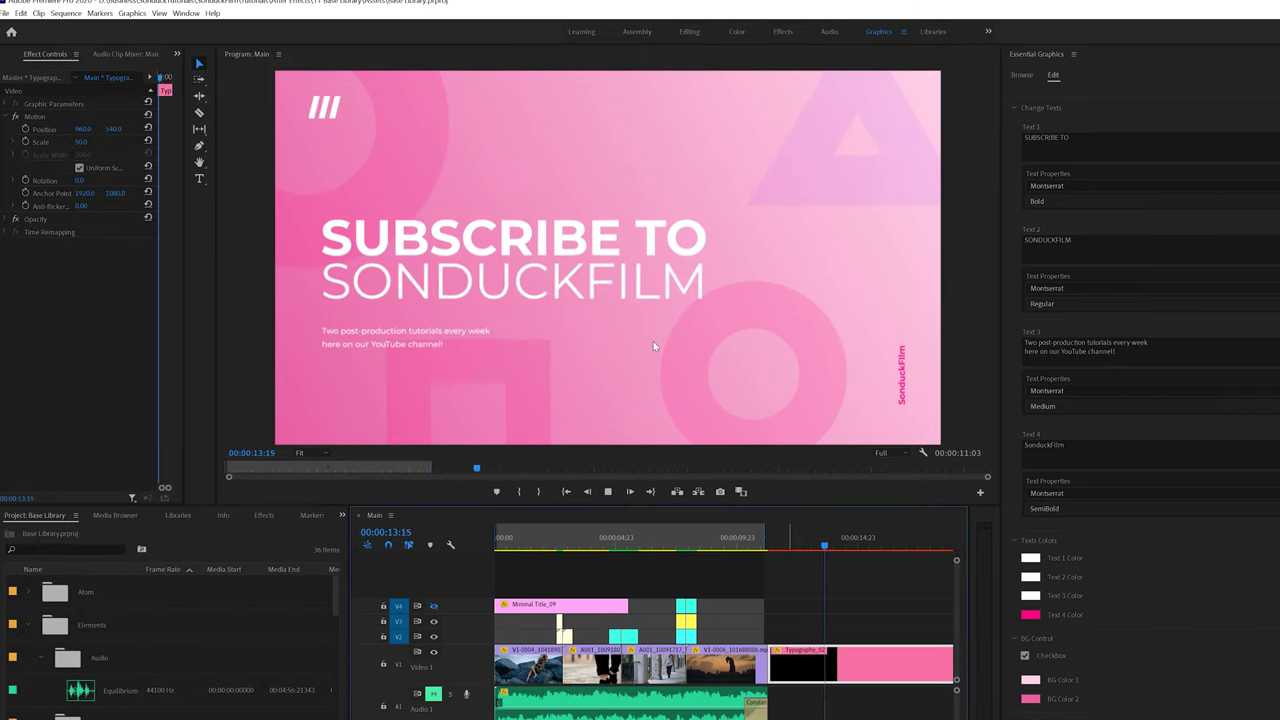
pyautogui.press('space')
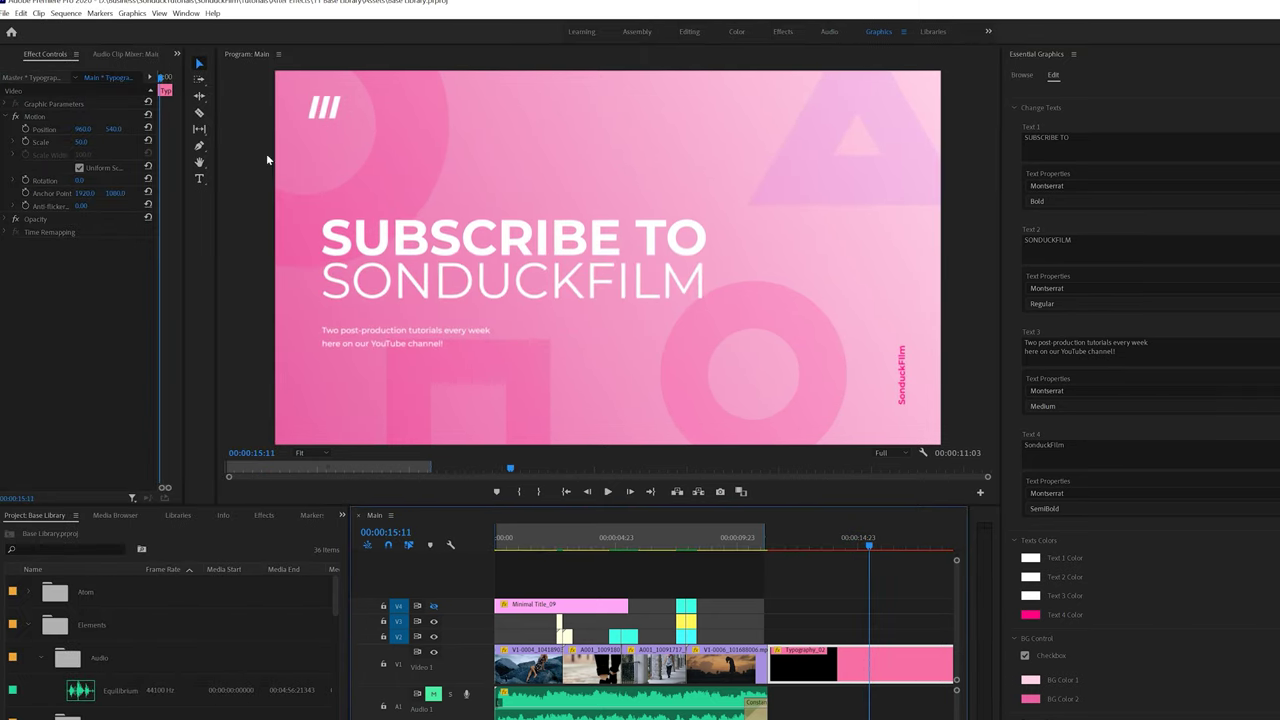
# Return to the Editing workspace and view the Social Media Type 03 lower thirds
pyautogui.click(688, 33)
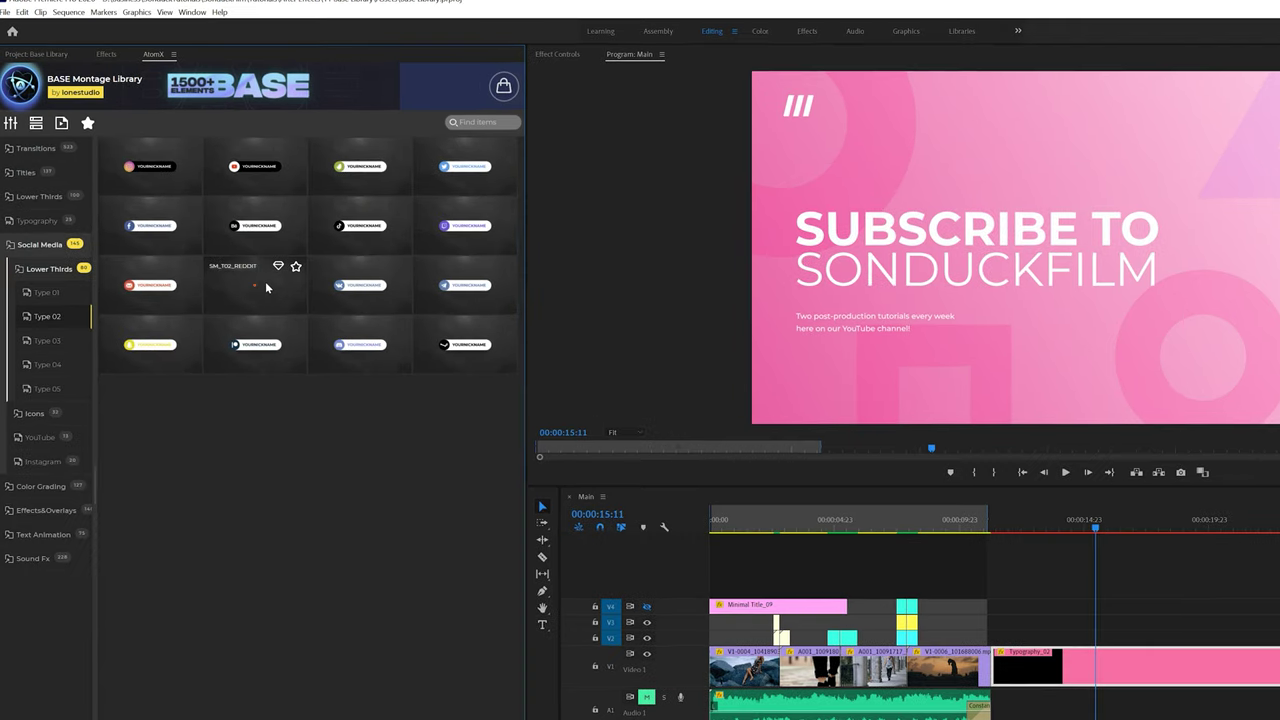
pyautogui.click(50, 355)
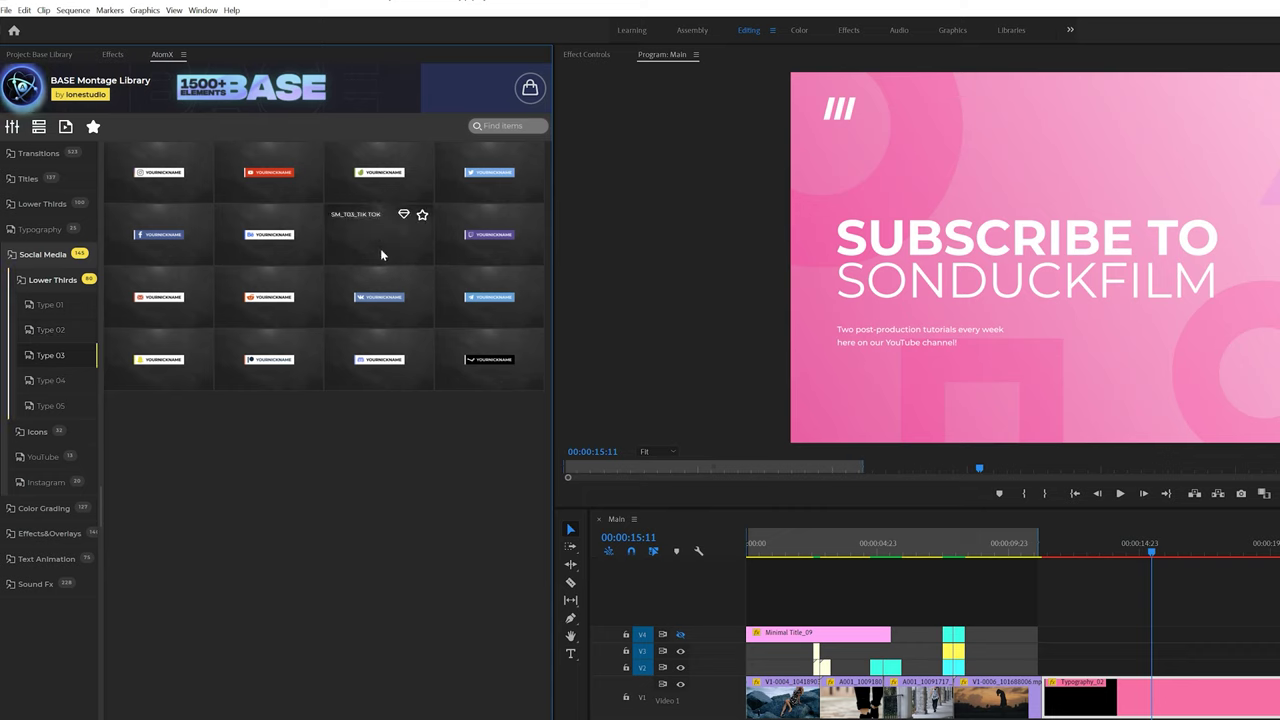
pyautogui.click(56, 257)
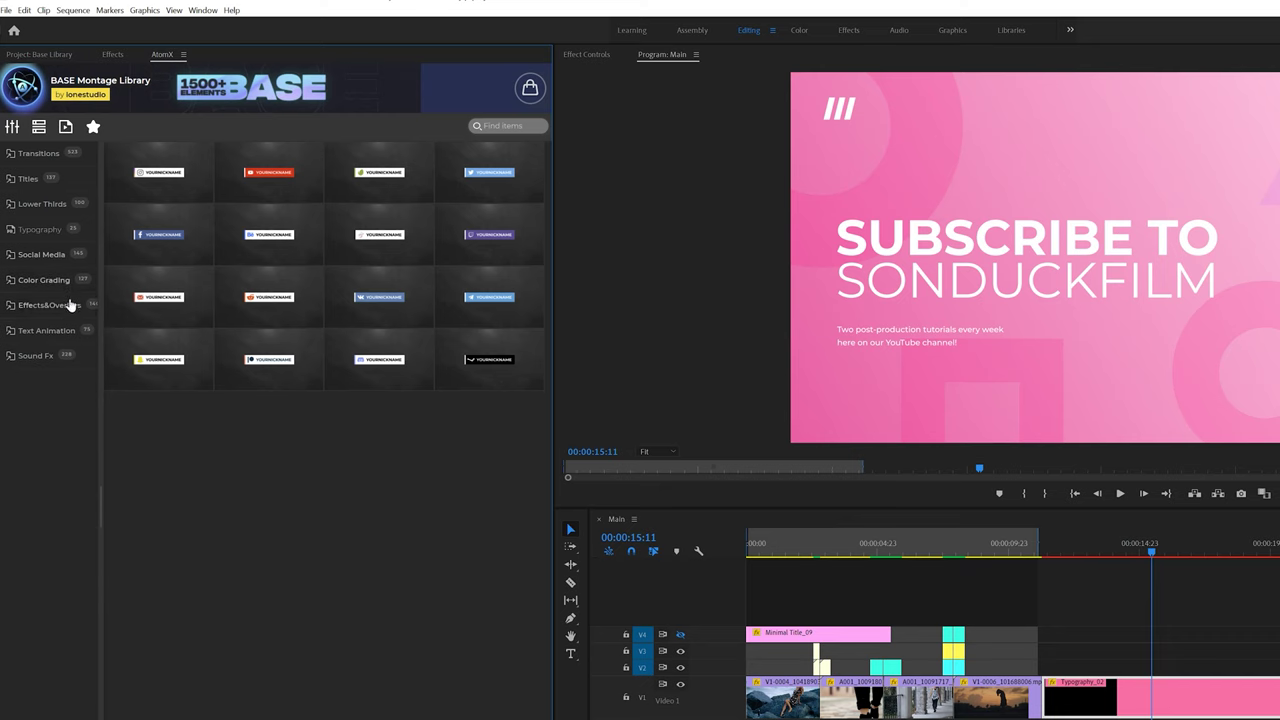
# Browse the VHS, Stop Motion, Camera Focus and Fisheye presets, then park the playhead at 00:00:07:17
pyautogui.click(66, 307)
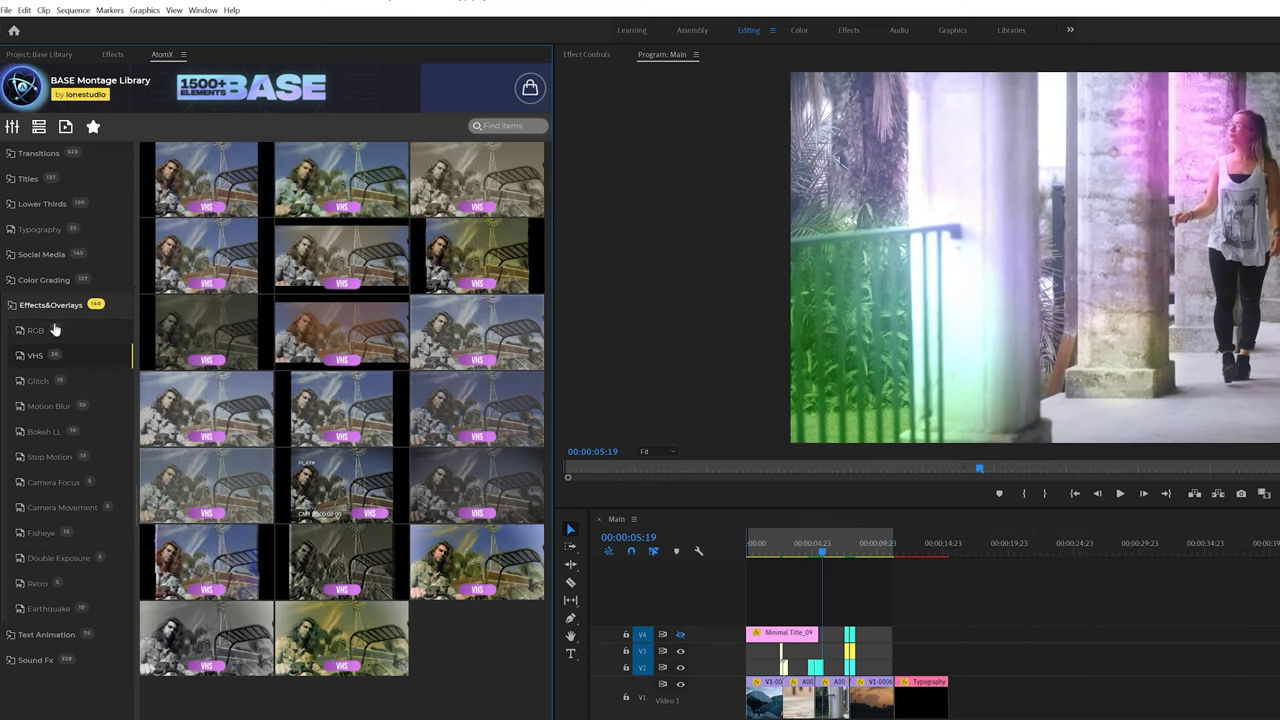
pyautogui.click(47, 459)
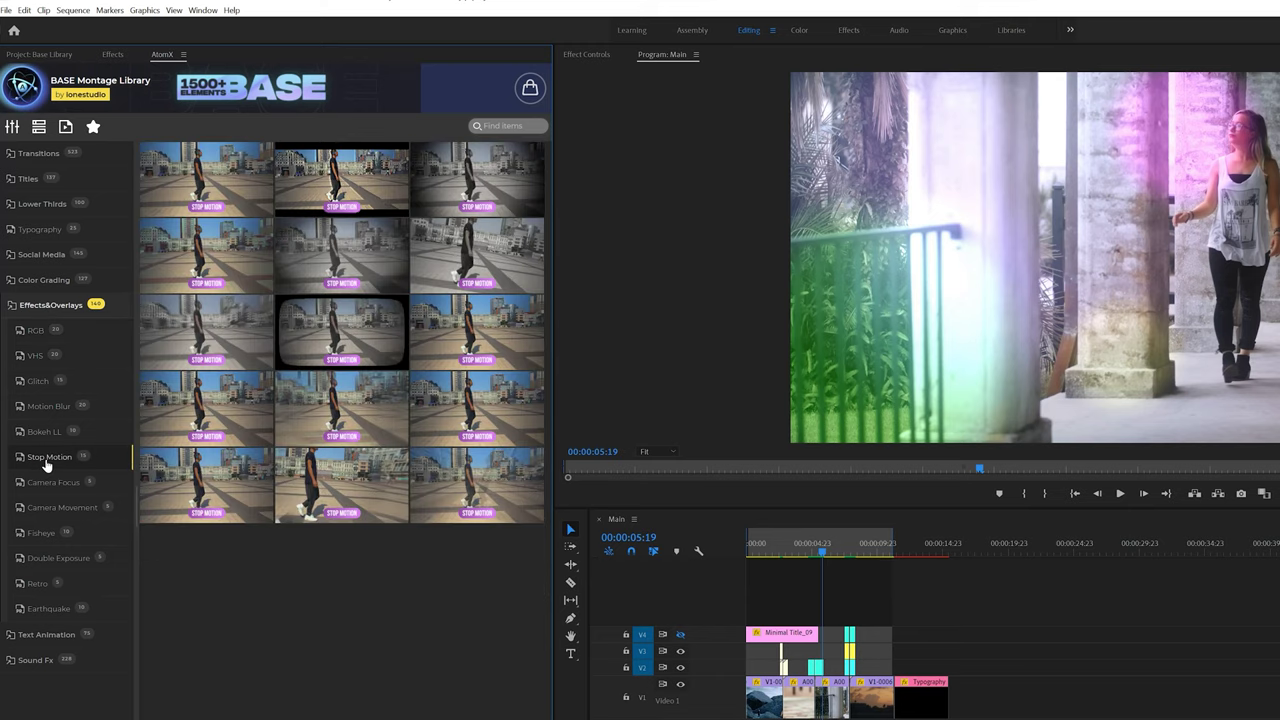
pyautogui.moveTo(218, 332)
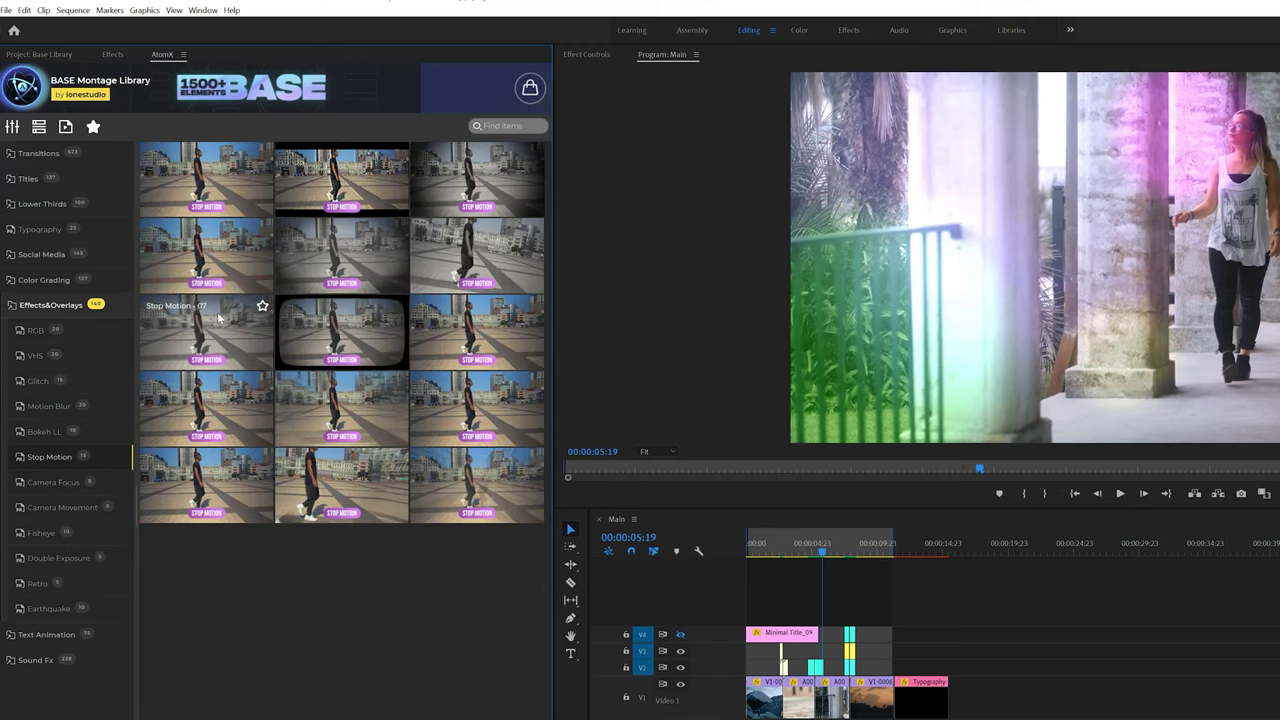
pyautogui.click(53, 482)
pyautogui.moveTo(395, 242)
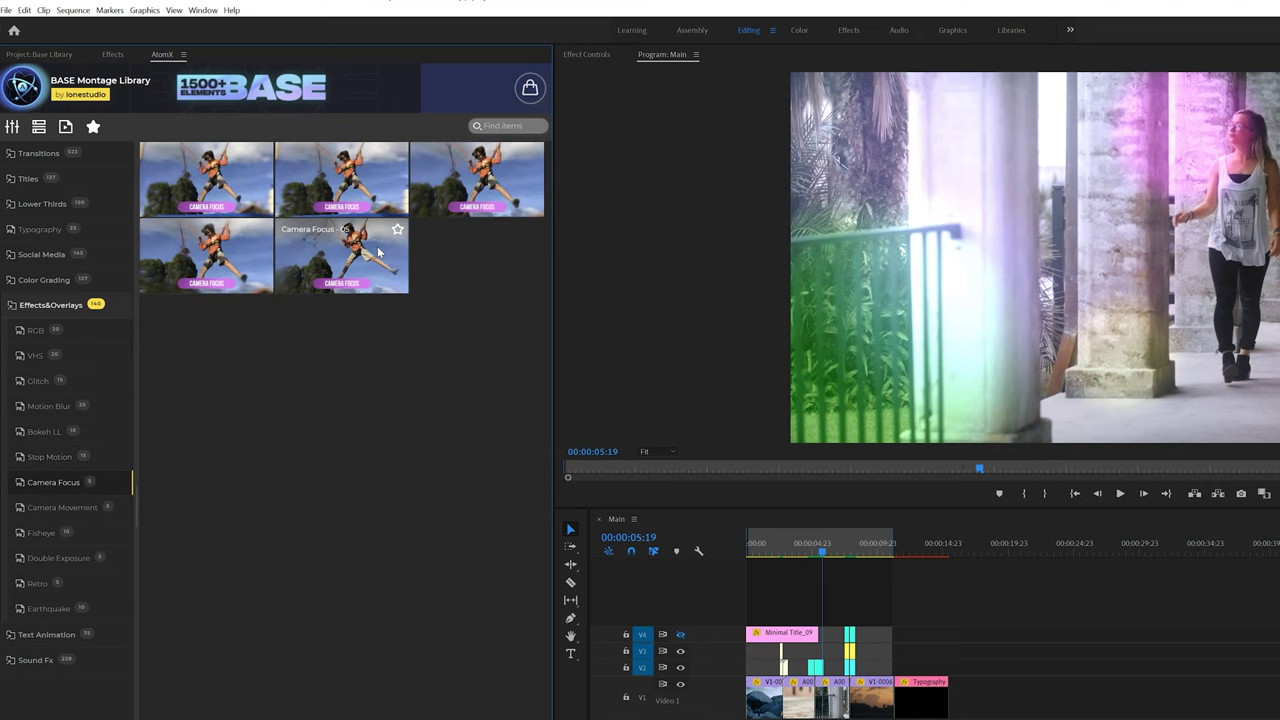
pyautogui.click(40, 532)
pyautogui.moveTo(338, 245)
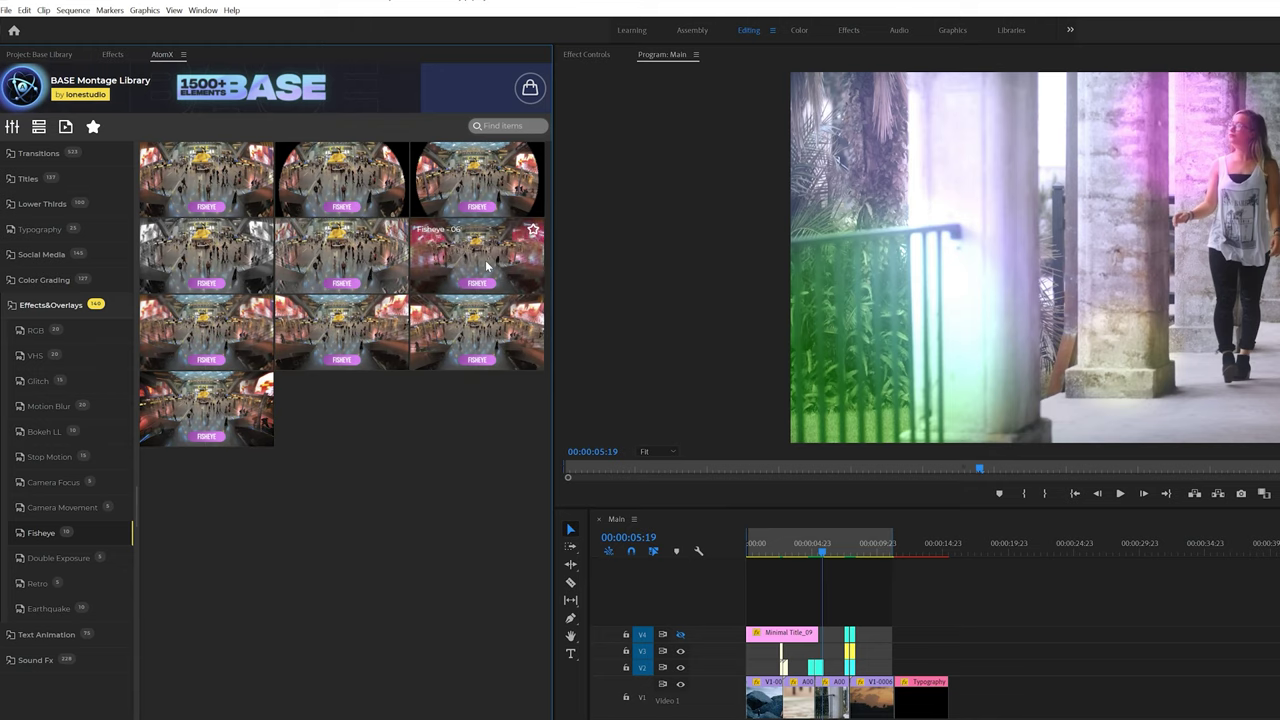
pyautogui.click(849, 543)
# Zoom the timeline in and apply the Glitch - 11 overlay at the playhead
pyautogui.press('=')
pyautogui.press('=')
pyautogui.press('=')
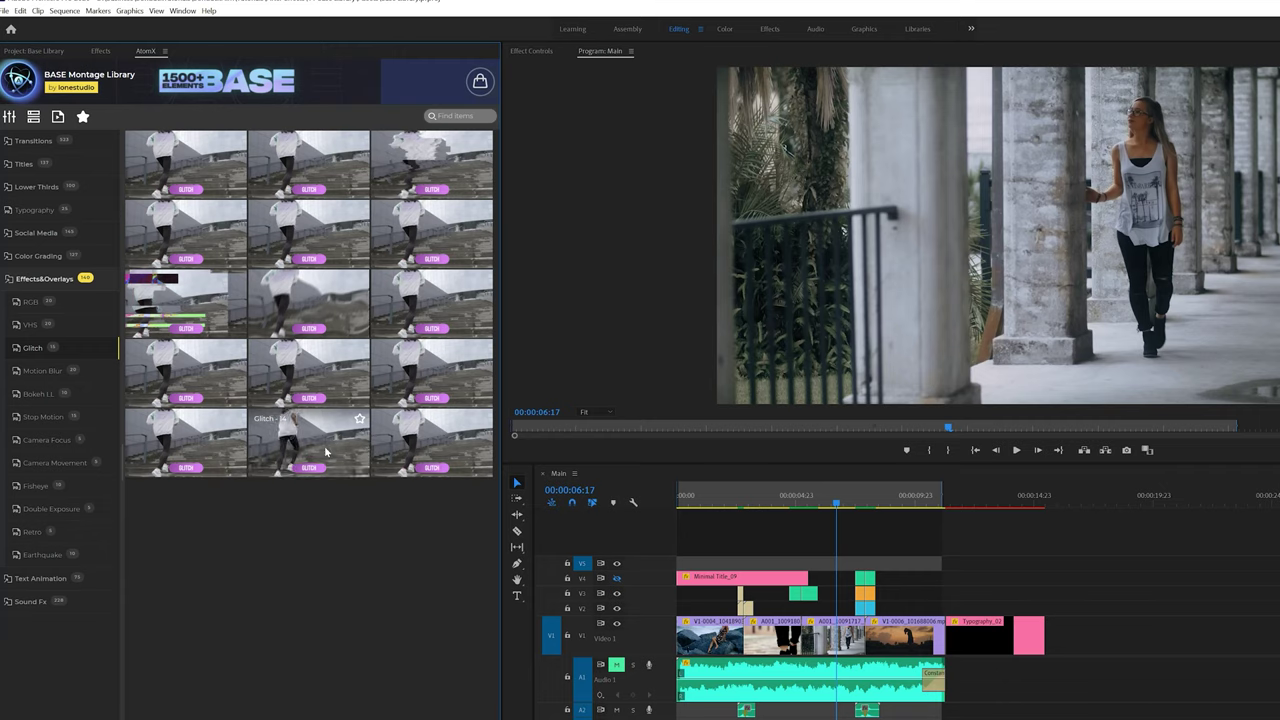
pyautogui.moveTo(334, 384)
pyautogui.click(324, 365)
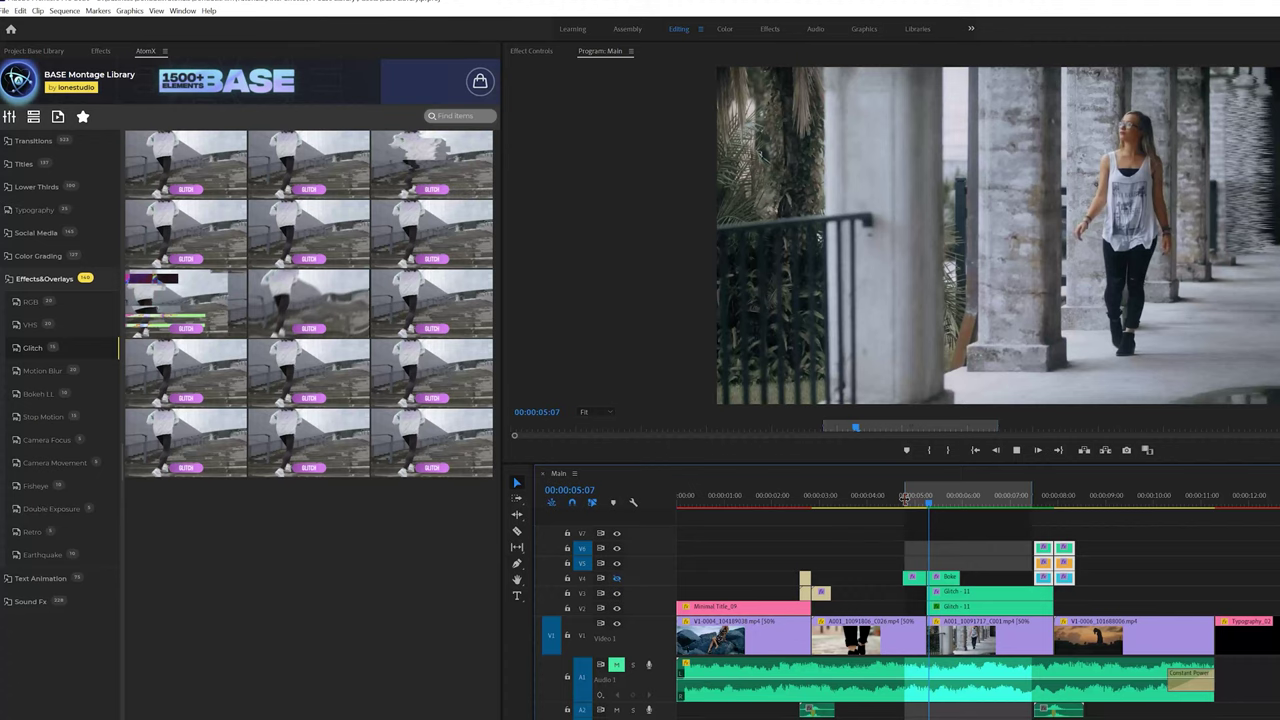
pyautogui.click(44, 278)
# Browse AtomX's Text Animation, Sound Fx and Transitions presets, then move the playhead to 00:00:03:20
pyautogui.click(50, 300)
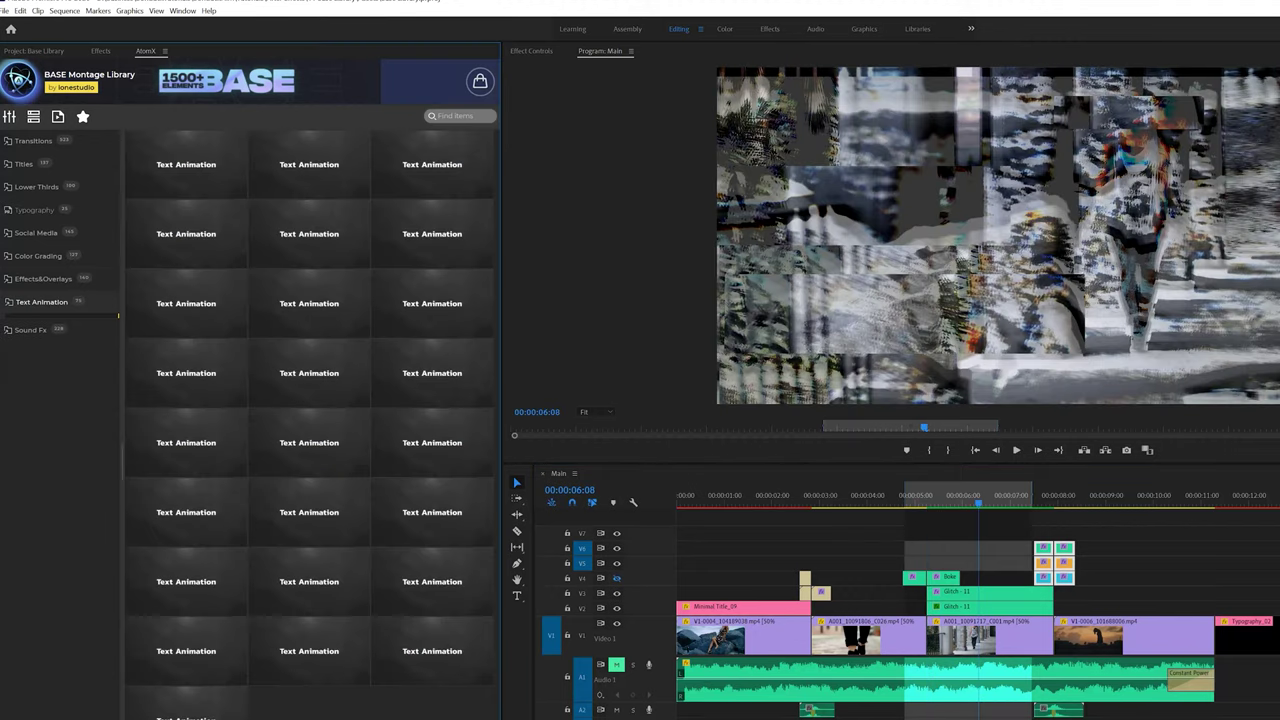
pyautogui.click(30, 329)
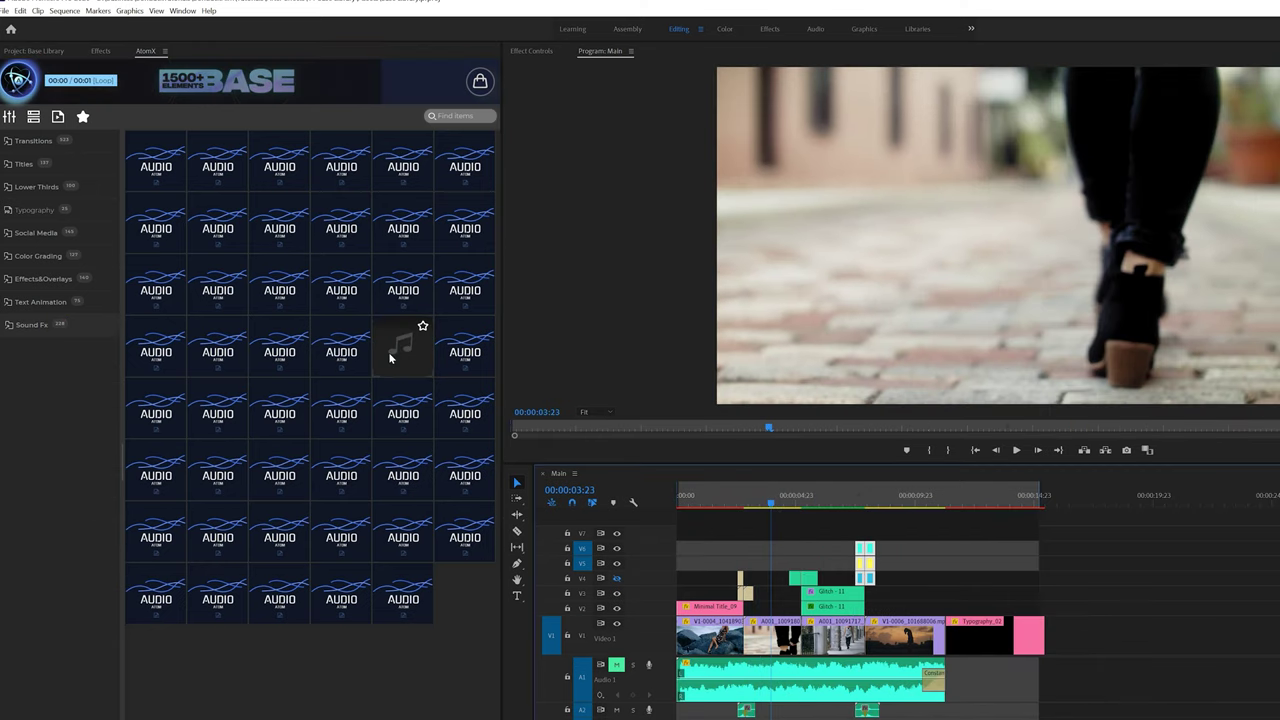
pyautogui.click(32, 144)
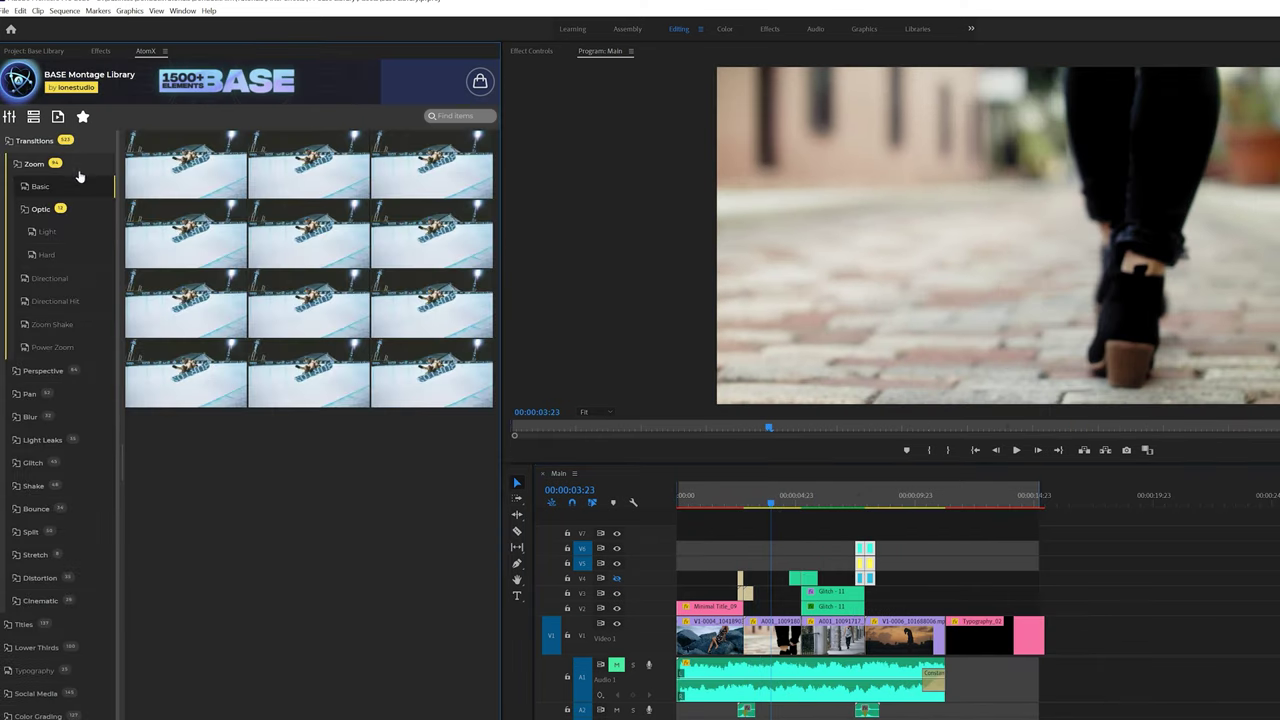
pyautogui.click(42, 164)
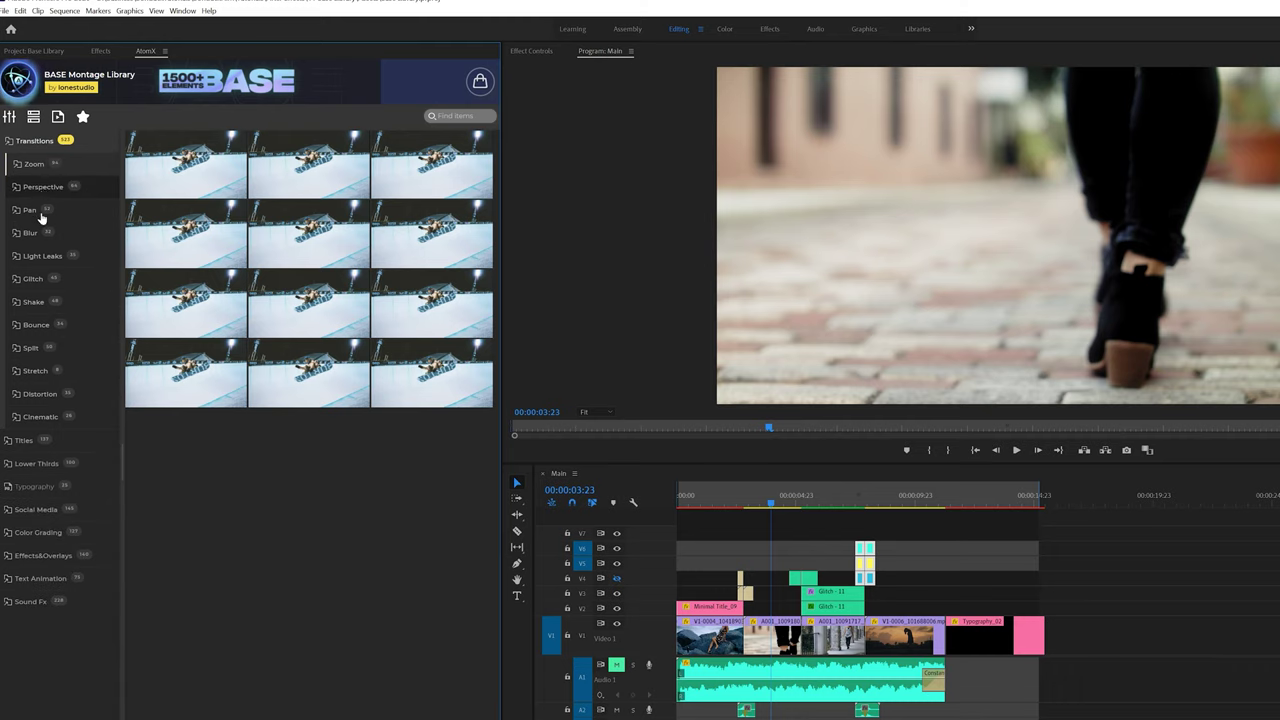
pyautogui.click(41, 147)
pyautogui.moveTo(222, 322)
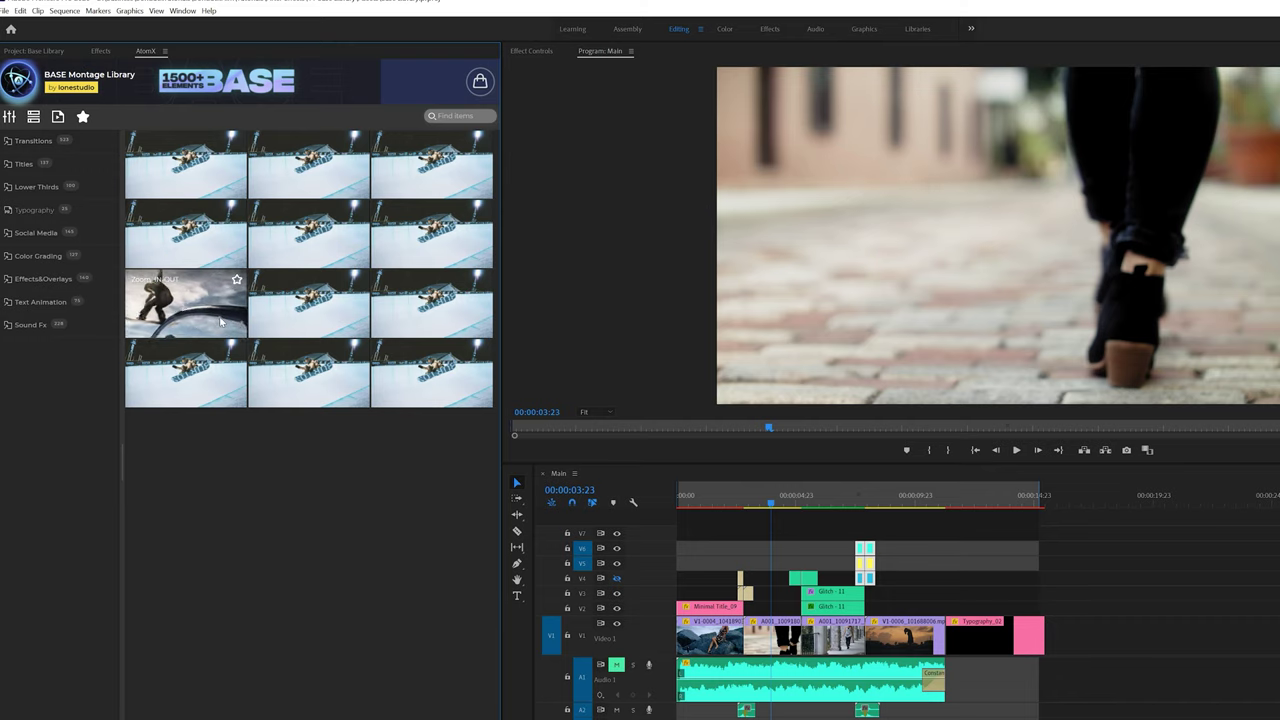
pyautogui.moveTo(770, 502)
pyautogui.mouseDown()
pyautogui.moveTo(728, 503)
pyautogui.moveTo(768, 506)
pyautogui.mouseUp()
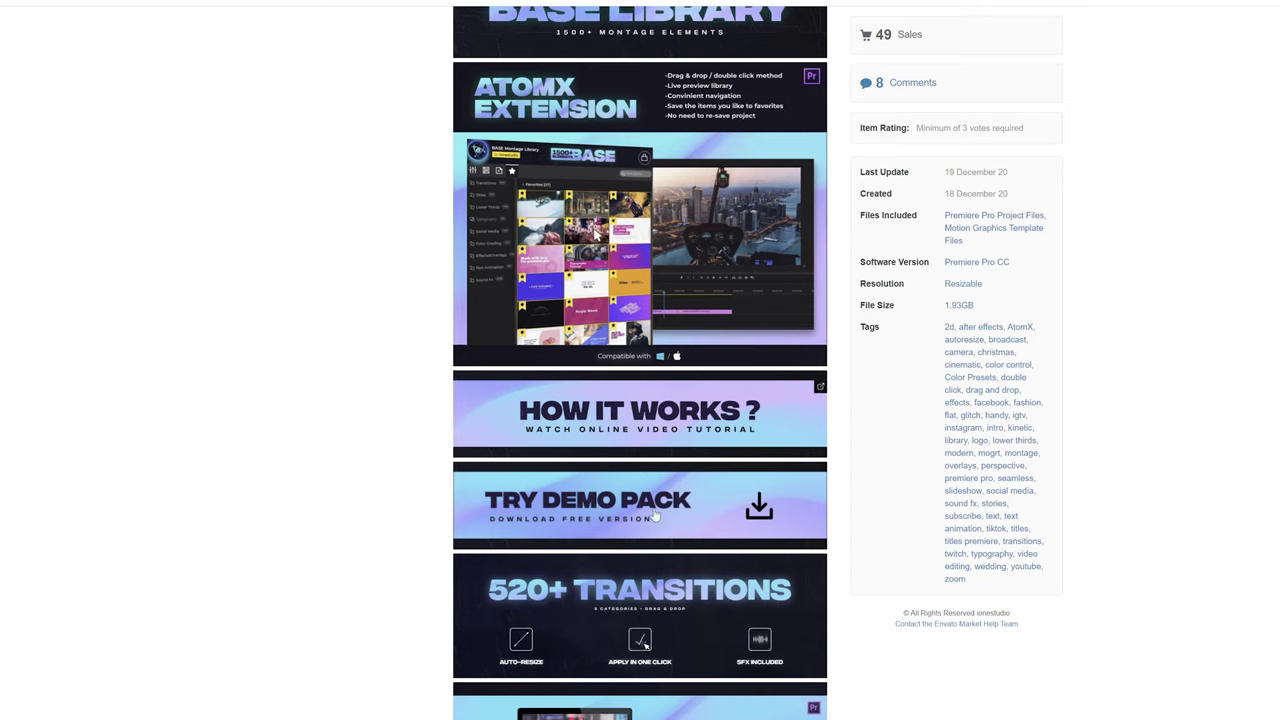
# Scroll up to the item's title, preview video and $39 price box
pyautogui.scroll(4, 655, 515)
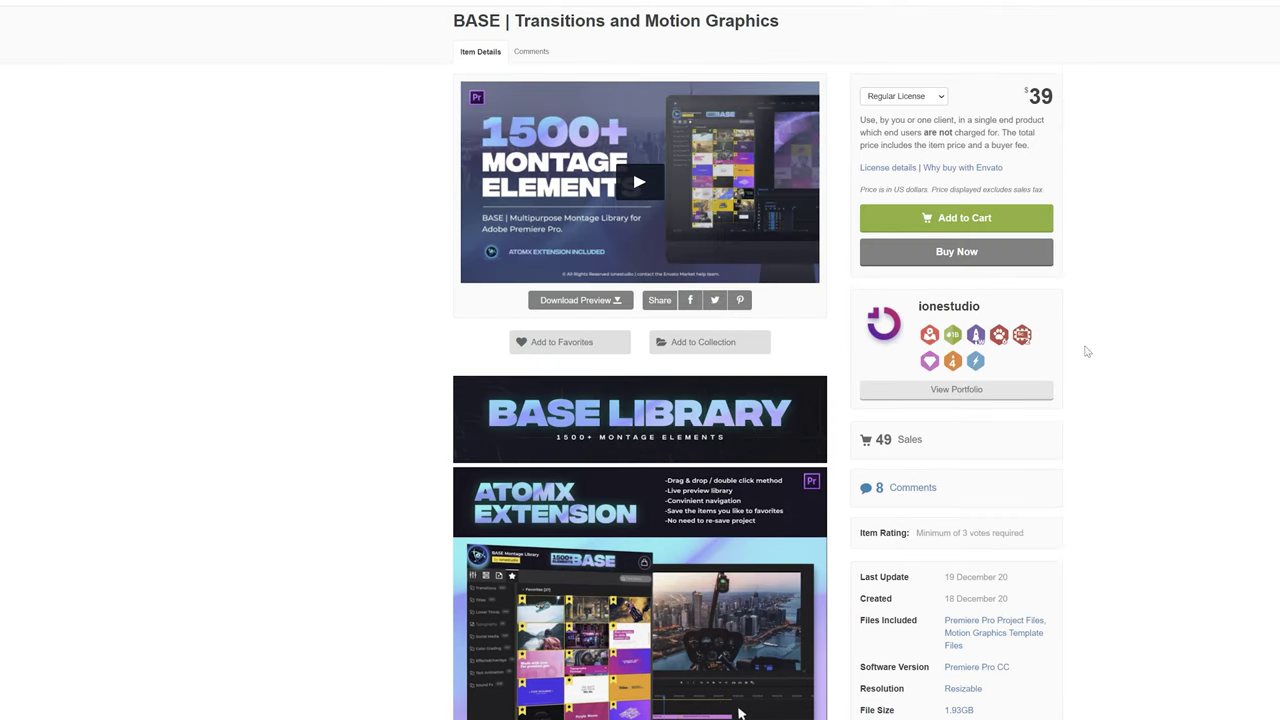